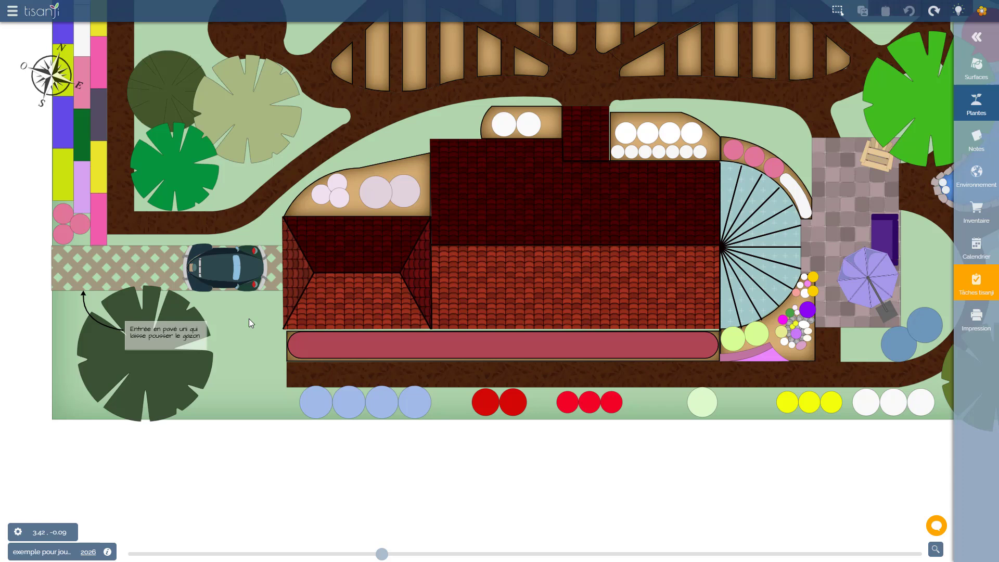
- Add a single Pommier M27 (Porte-greffe super nain) with the Plantation (automne) strategy and place it on the lawn between the large tree and the house
{"action": "left_click", "coordinate": [977, 107]}
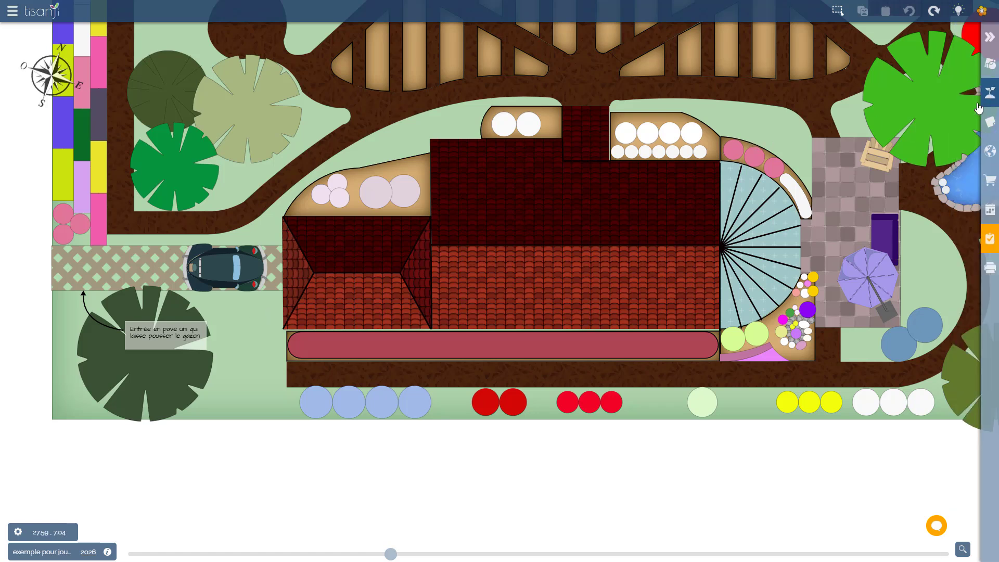
{"action": "scroll", "coordinate": [856, 350], "scroll_direction": "down", "scroll_amount": 2}
{"action": "scroll", "coordinate": [856, 351], "scroll_direction": "down", "scroll_amount": 2}
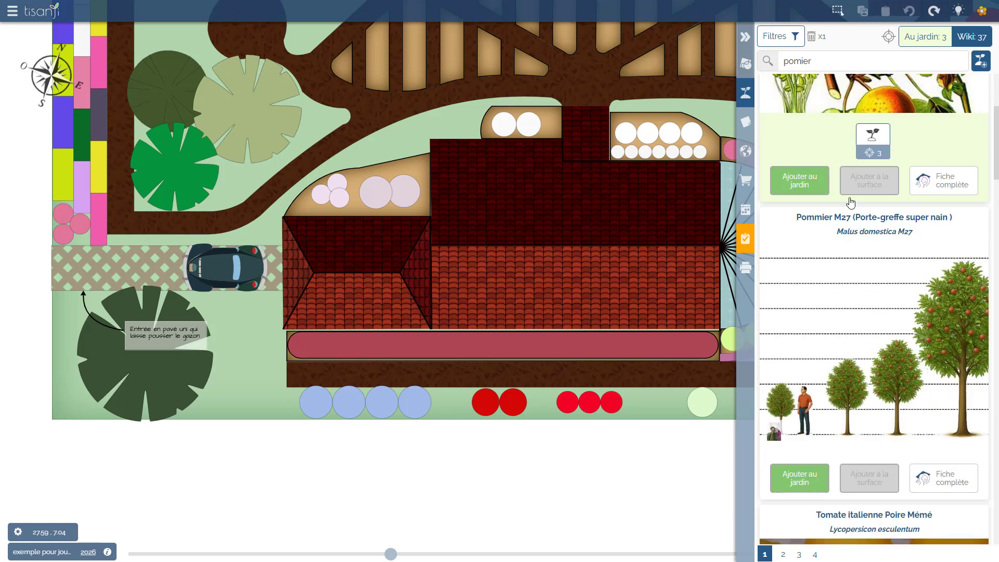
{"action": "scroll", "coordinate": [839, 304], "scroll_direction": "down", "scroll_amount": 1}
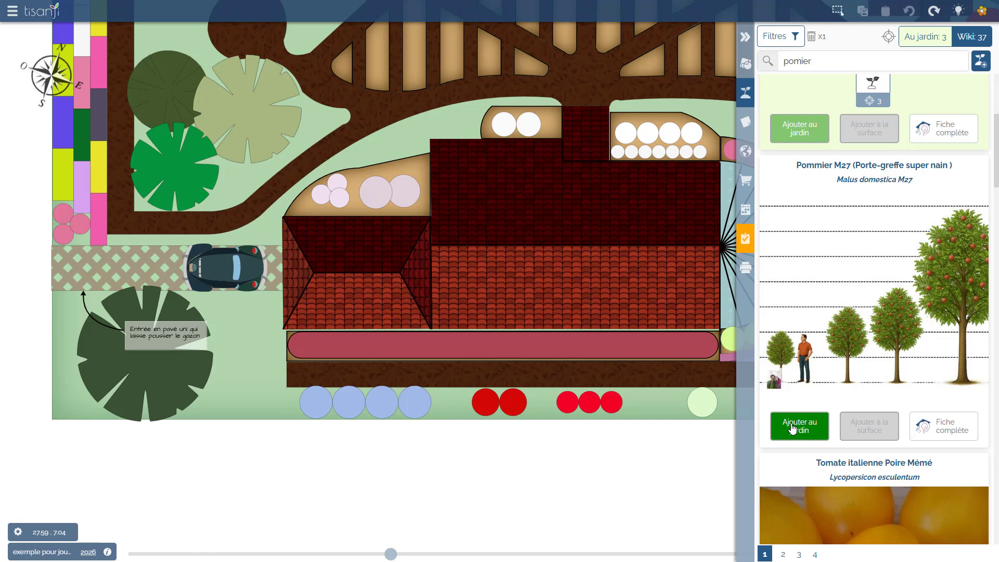
{"action": "left_click", "coordinate": [792, 428]}
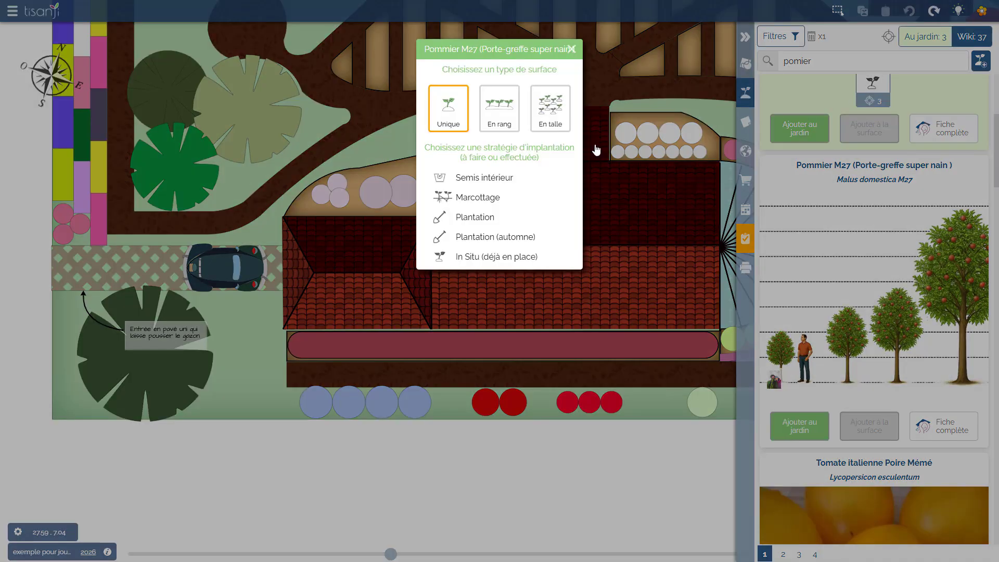
{"action": "left_click", "coordinate": [465, 240]}
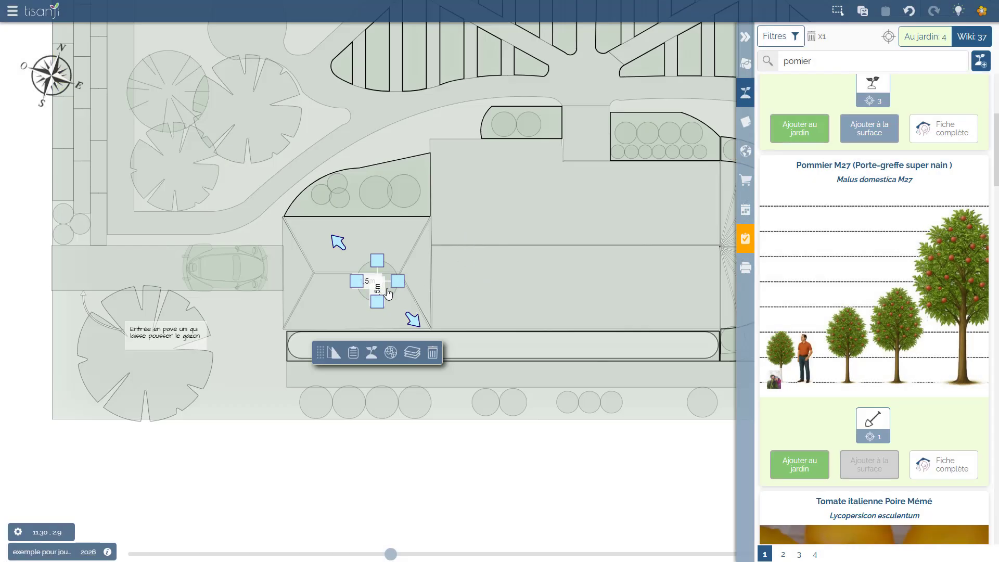
{"action": "mouse_move", "coordinate": [245, 327]}
{"action": "left_mouse_down"}
{"action": "mouse_move", "coordinate": [236, 336]}
{"action": "mouse_move", "coordinate": [257, 326]}
{"action": "left_mouse_up"}
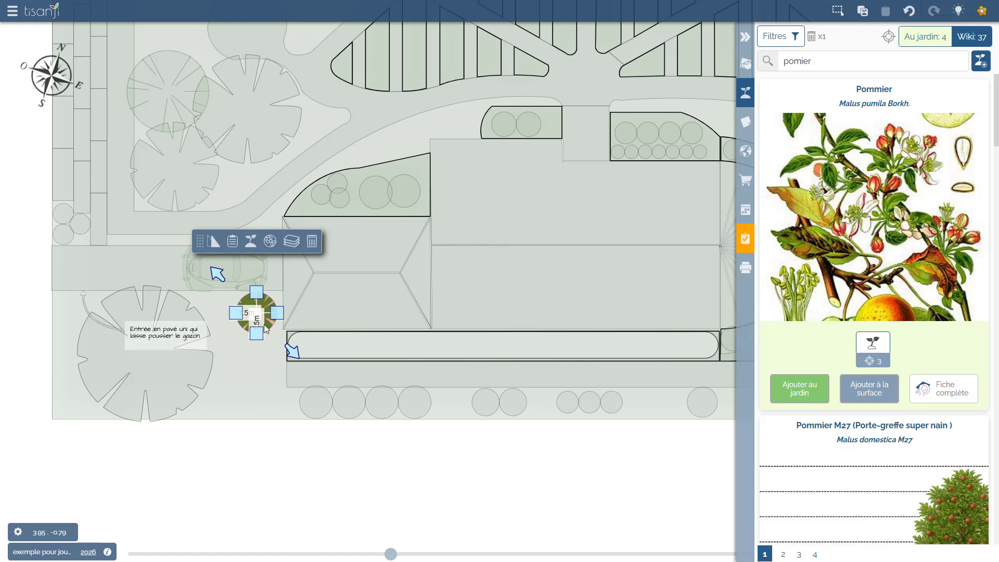
- From the full sheet of the generic Pommier, create a new wiki plant named Pommier Freedom
{"action": "scroll", "coordinate": [854, 333], "scroll_direction": "down", "scroll_amount": 4}
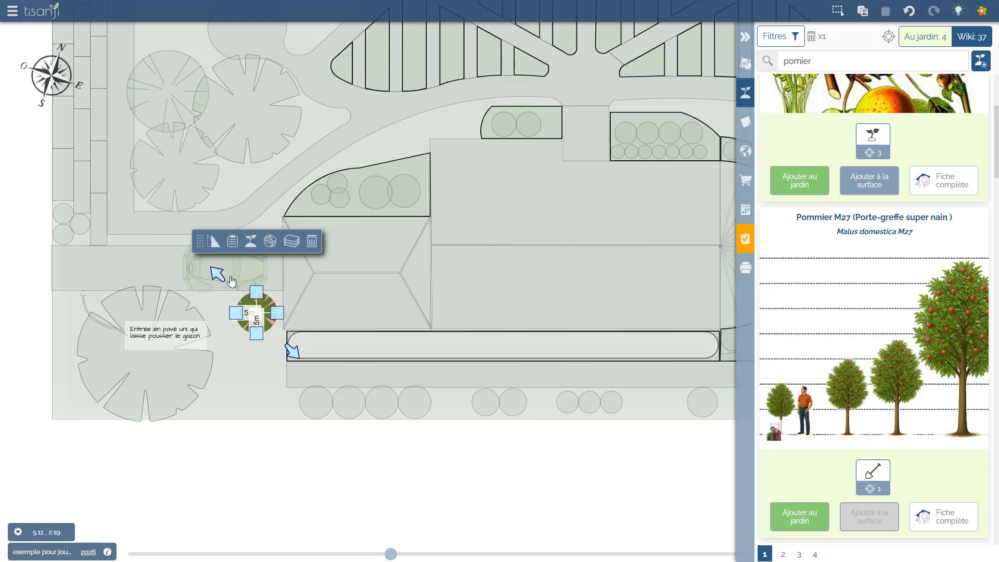
{"action": "scroll", "coordinate": [858, 274], "scroll_direction": "up", "scroll_amount": 4}
{"action": "scroll", "coordinate": [858, 274], "scroll_direction": "down", "scroll_amount": 4}
{"action": "scroll", "coordinate": [859, 275], "scroll_direction": "up", "scroll_amount": 3}
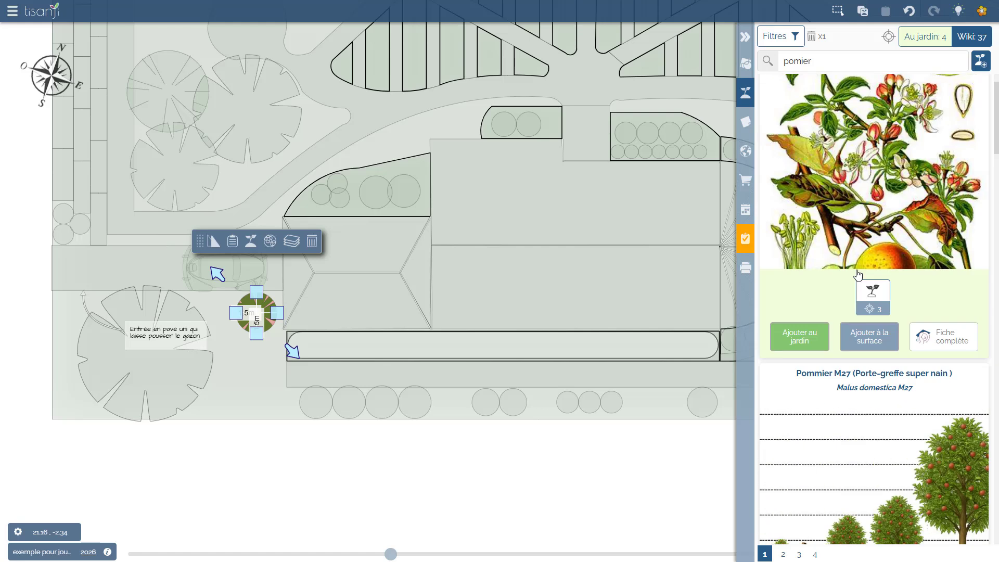
{"action": "left_click", "coordinate": [948, 342]}
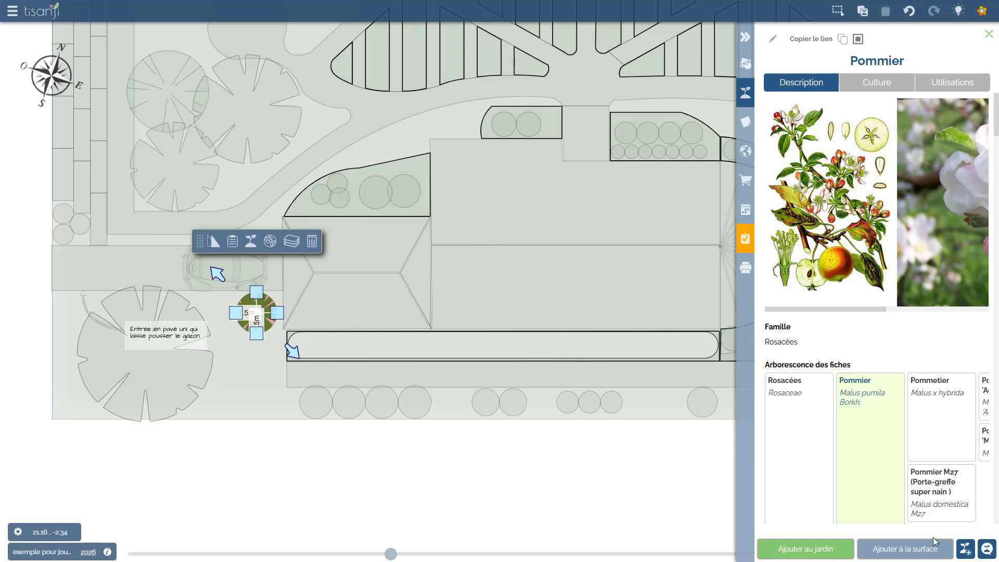
{"action": "left_click", "coordinate": [966, 550]}
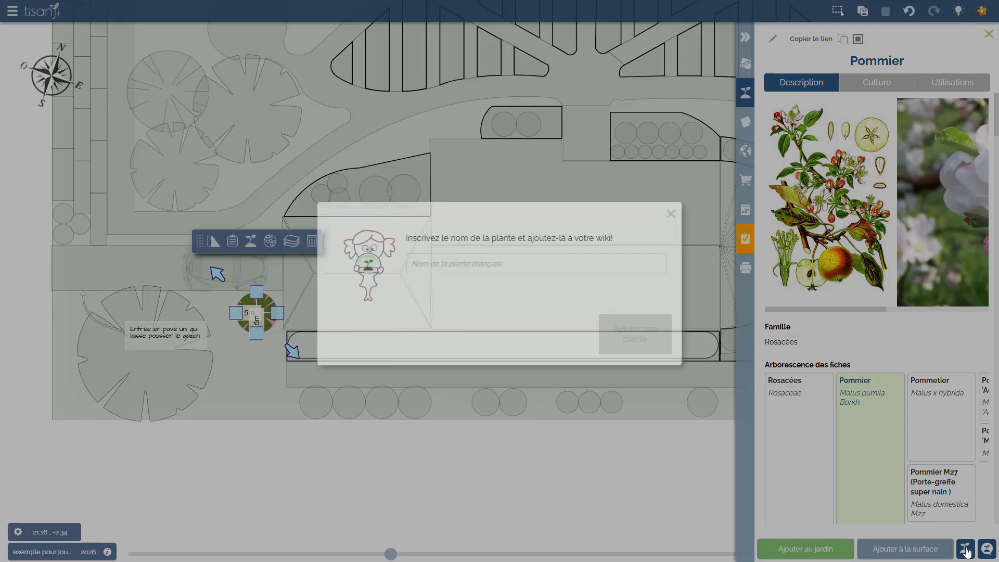
{"action": "left_click", "coordinate": [422, 272]}
{"action": "type", "text": "Pommier "}
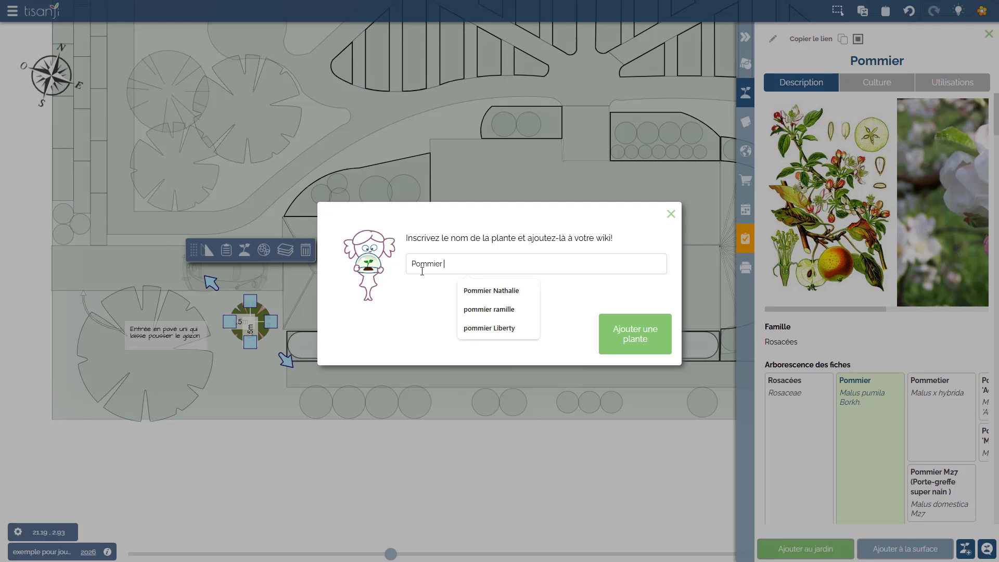
{"action": "type", "text": "Freedom"}
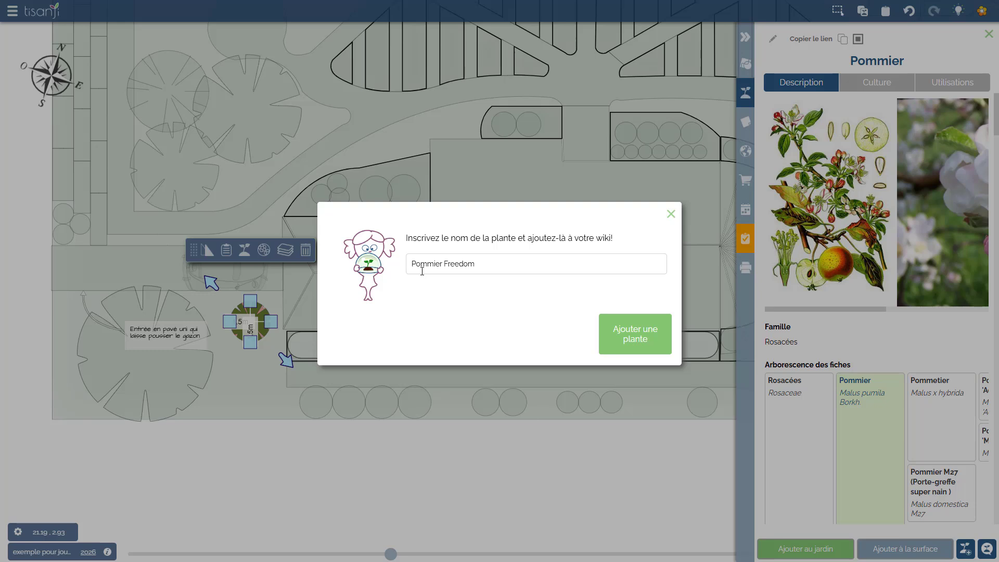
{"action": "left_click", "coordinate": [627, 341]}
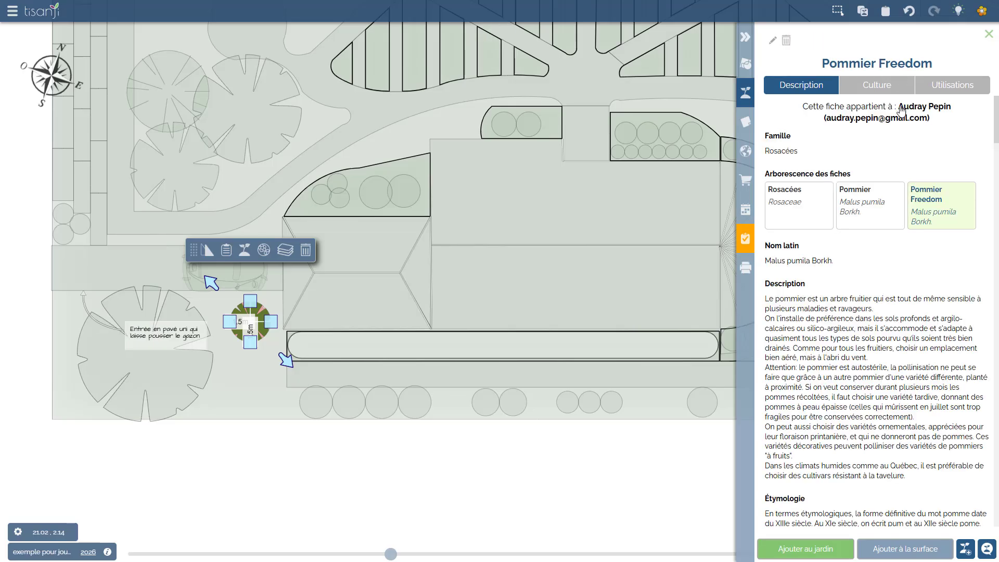
- Edit the Pommier Freedom sheet to hide the parent description and paste the copied text as its own description
{"action": "left_click", "coordinate": [774, 42]}
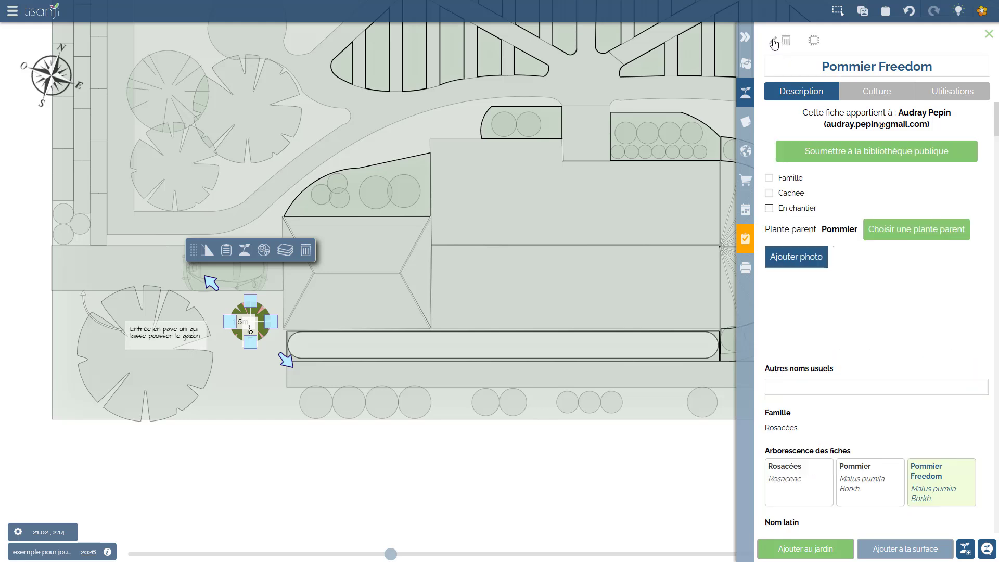
{"action": "scroll", "coordinate": [850, 242], "scroll_direction": "down", "scroll_amount": 8}
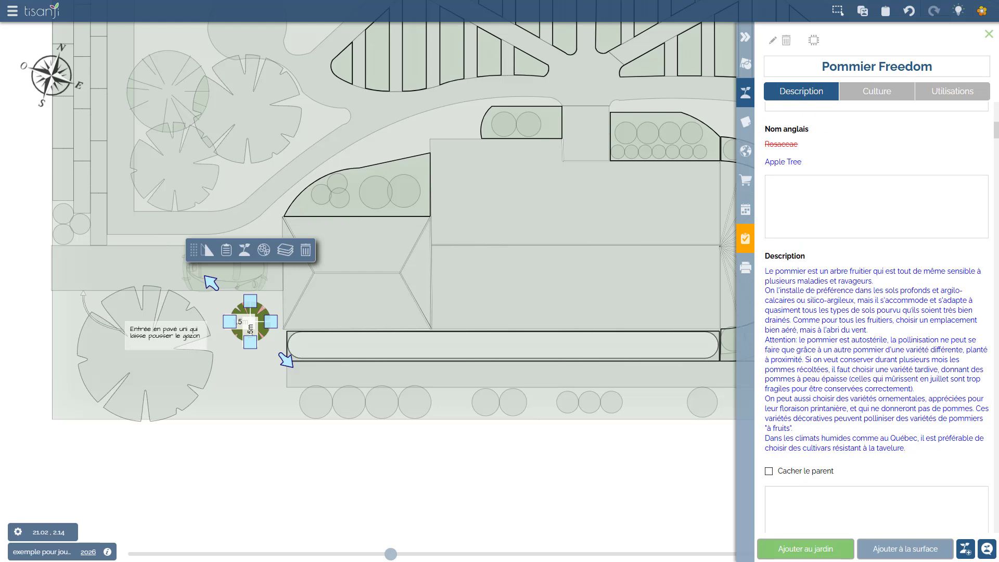
{"action": "scroll", "coordinate": [833, 338], "scroll_direction": "down", "scroll_amount": 2}
{"action": "left_click", "coordinate": [769, 368]}
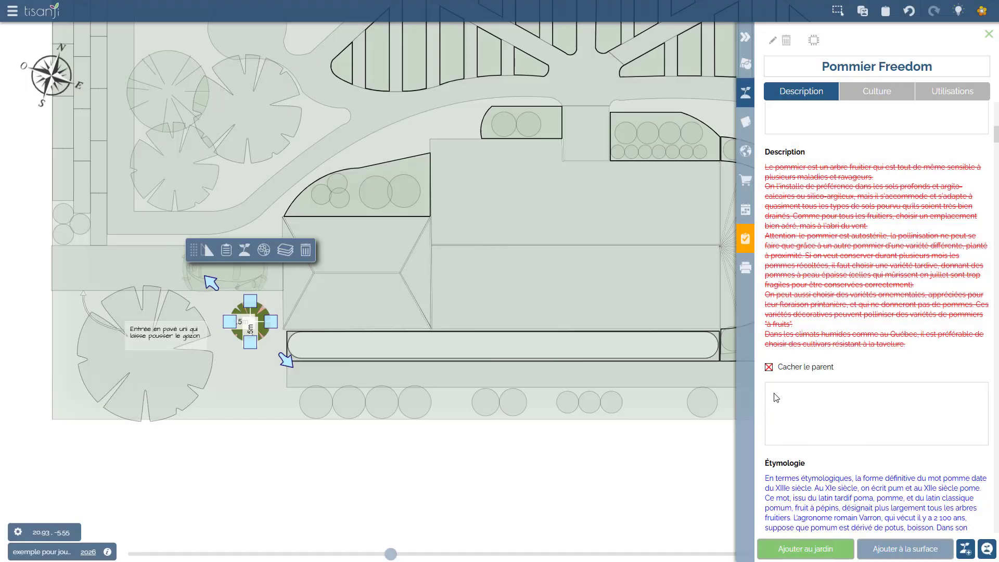
{"action": "left_click", "coordinate": [772, 395]}
{"action": "key", "text": "ctrl+v"}
- Add the photo "Freedom apple par National Fruit Collection, Brogdale - Open Government licence.jpg" to the plant sheet
{"action": "scroll", "coordinate": [823, 407], "scroll_direction": "down", "scroll_amount": 4}
{"action": "scroll", "coordinate": [816, 214], "scroll_direction": "up", "scroll_amount": 15}
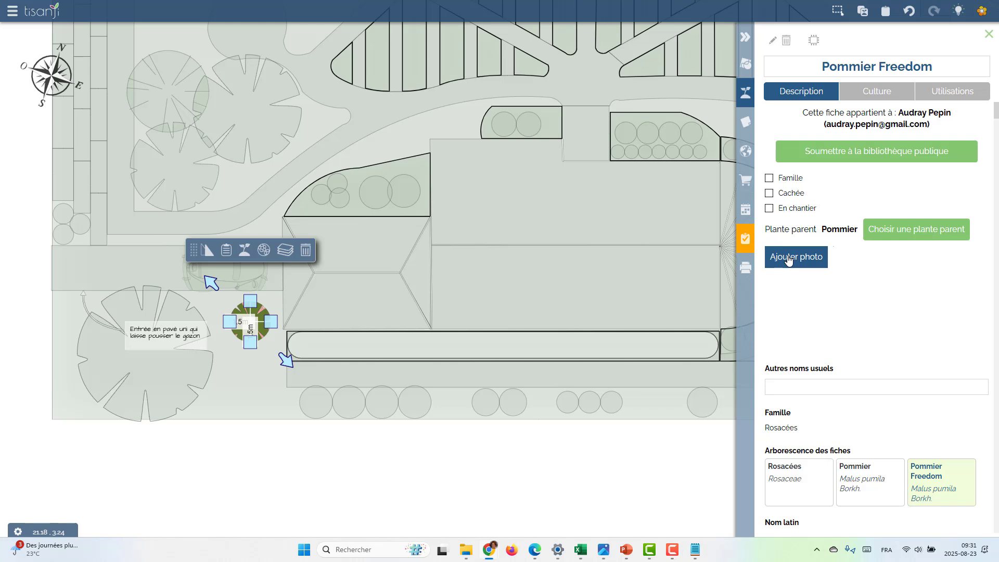
{"action": "left_click", "coordinate": [789, 258]}
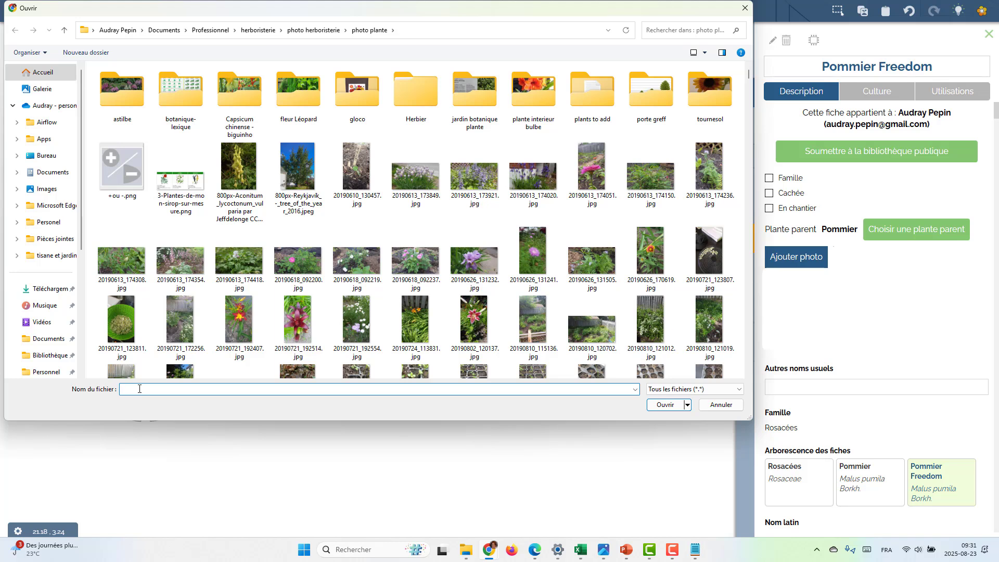
{"action": "type", "text": "free"}
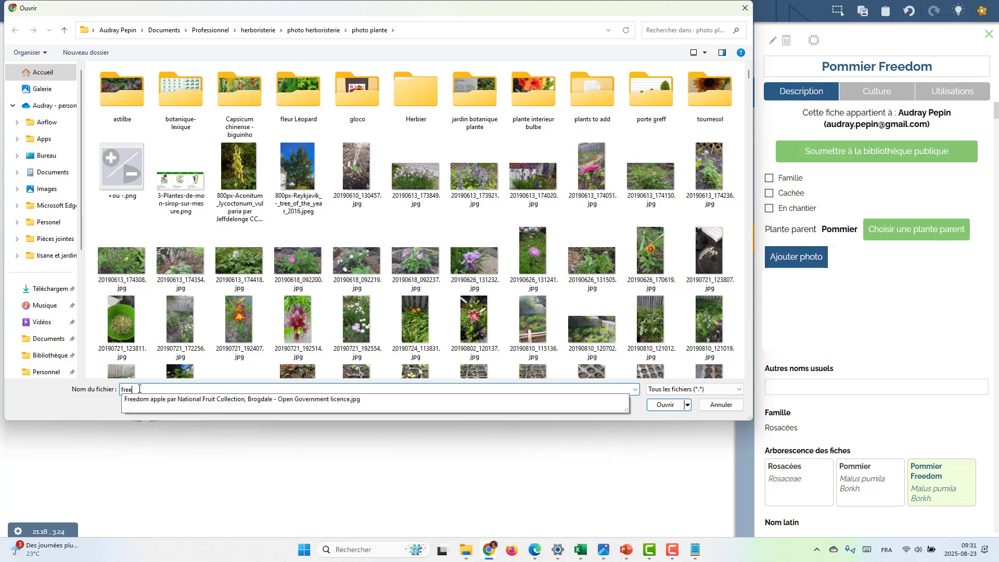
{"action": "key", "text": "Down"}
{"action": "key", "text": "Return"}
- Caption the photo "Crédit photo: National Fruit Collection, Brogdale" with "Open Government licence" on a second line
{"action": "left_click", "coordinate": [795, 320]}
{"action": "type", "text": "Cr"}
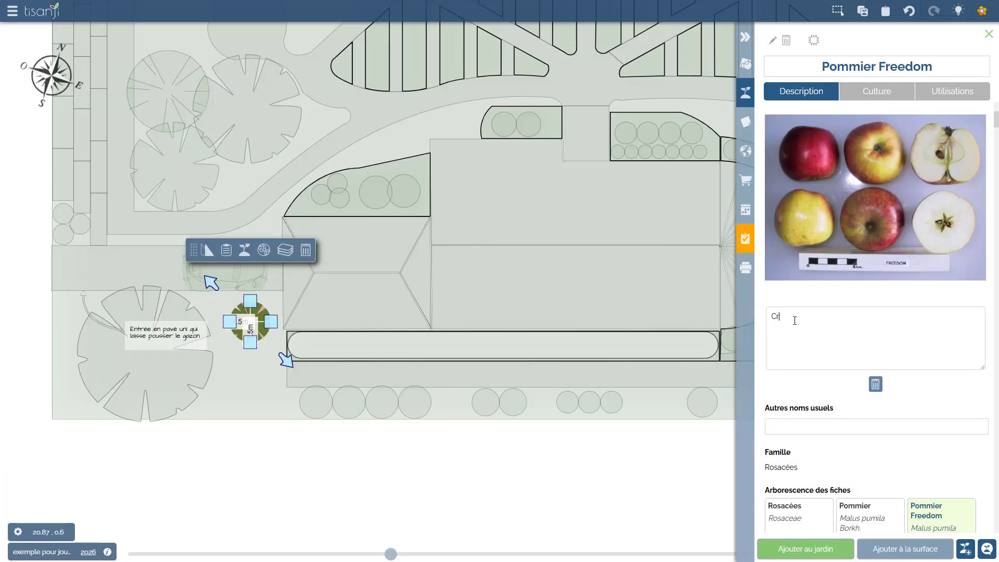
{"action": "type", "text": "édit photo:"}
{"action": "type", "text": "National Fruit Collection, Brogdale - Open Government licence"}
{"action": "double_click", "coordinate": [936, 316]}
{"action": "key", "text": "Return"}
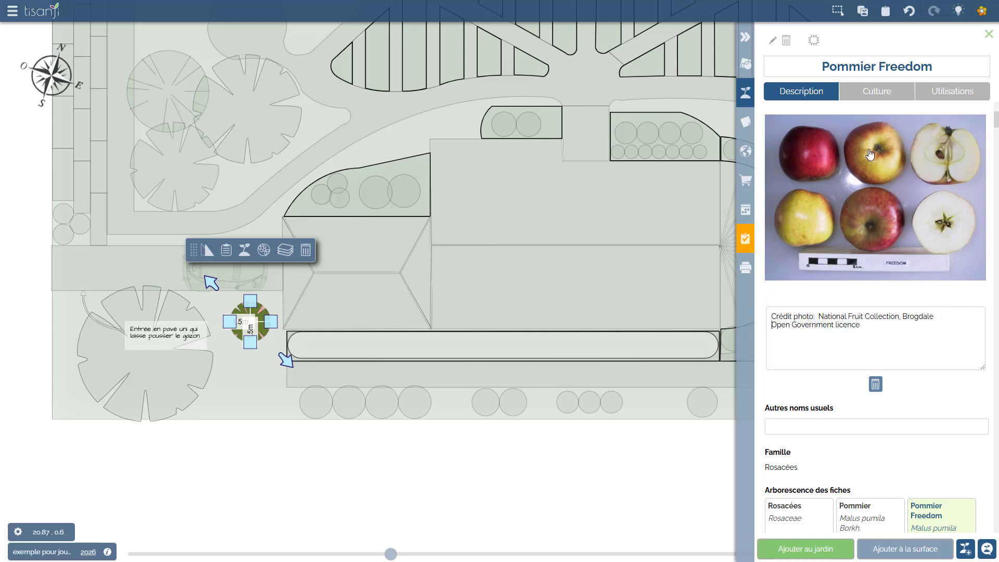
- Hide the inherited pests Chrysomèle rayée du concombre and Feu bactérien in the sheet's Nuisibles section
{"action": "scroll", "coordinate": [848, 234], "scroll_direction": "down", "scroll_amount": 10}
{"action": "scroll", "coordinate": [847, 236], "scroll_direction": "down", "scroll_amount": 15}
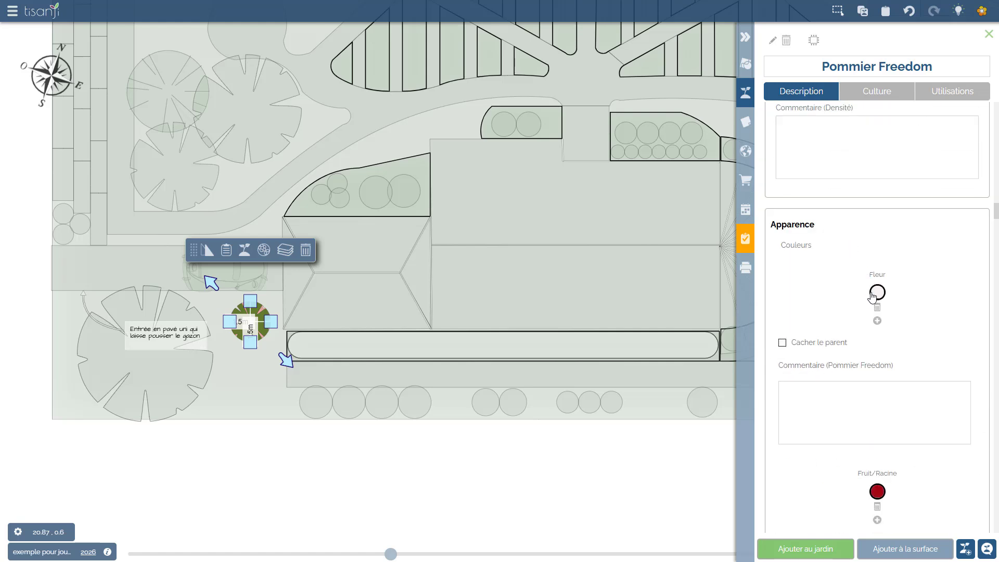
{"action": "scroll", "coordinate": [982, 245], "scroll_direction": "down", "scroll_amount": 15}
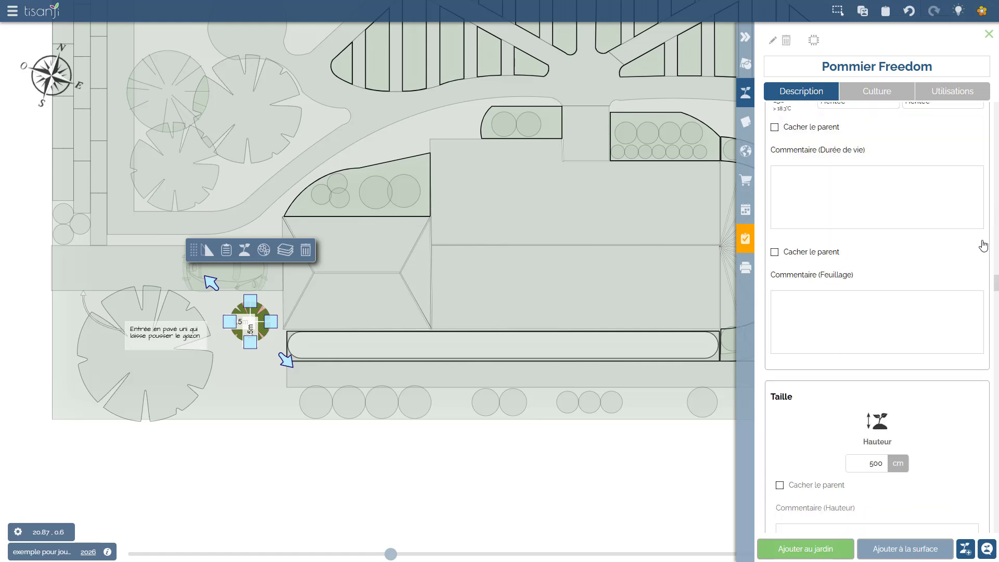
{"action": "scroll", "coordinate": [907, 325], "scroll_direction": "down", "scroll_amount": 15}
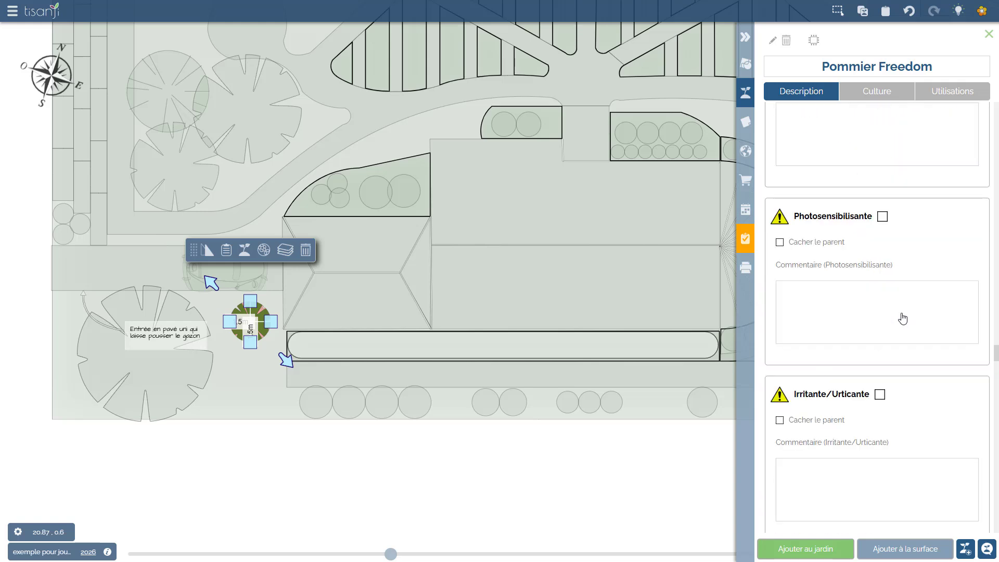
{"action": "scroll", "coordinate": [901, 319], "scroll_direction": "down", "scroll_amount": 15}
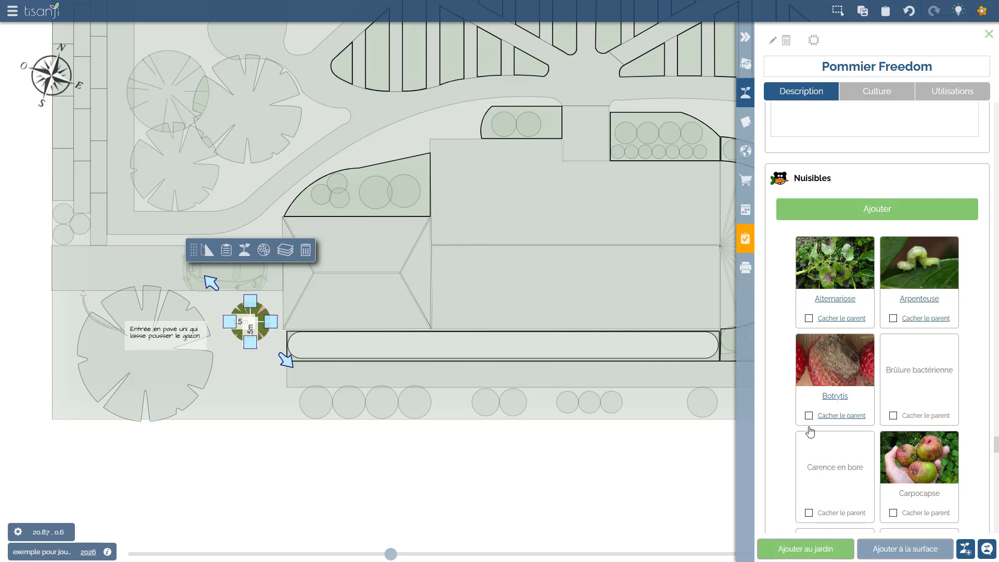
{"action": "scroll", "coordinate": [856, 359], "scroll_direction": "down", "scroll_amount": 3}
{"action": "scroll", "coordinate": [857, 360], "scroll_direction": "up", "scroll_amount": 3}
{"action": "scroll", "coordinate": [857, 372], "scroll_direction": "down", "scroll_amount": 1}
{"action": "scroll", "coordinate": [856, 373], "scroll_direction": "down", "scroll_amount": 7}
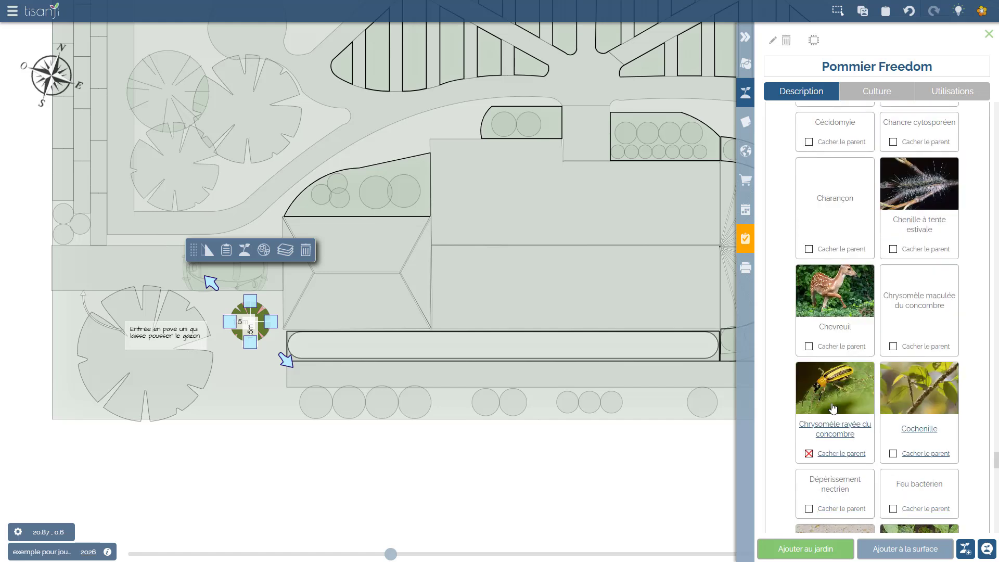
{"action": "left_click", "coordinate": [893, 406]}
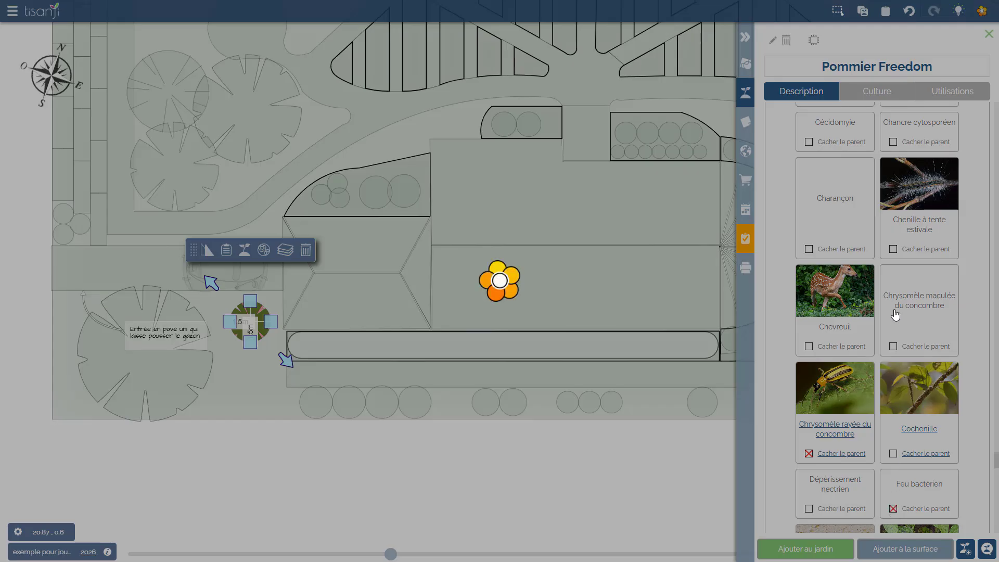
- Hide the inherited entries Mildiou, Rouille du pommier et du cèdre and Tavelure du pommier in the Nuisibles section
{"action": "scroll", "coordinate": [895, 315], "scroll_direction": "down", "scroll_amount": 9}
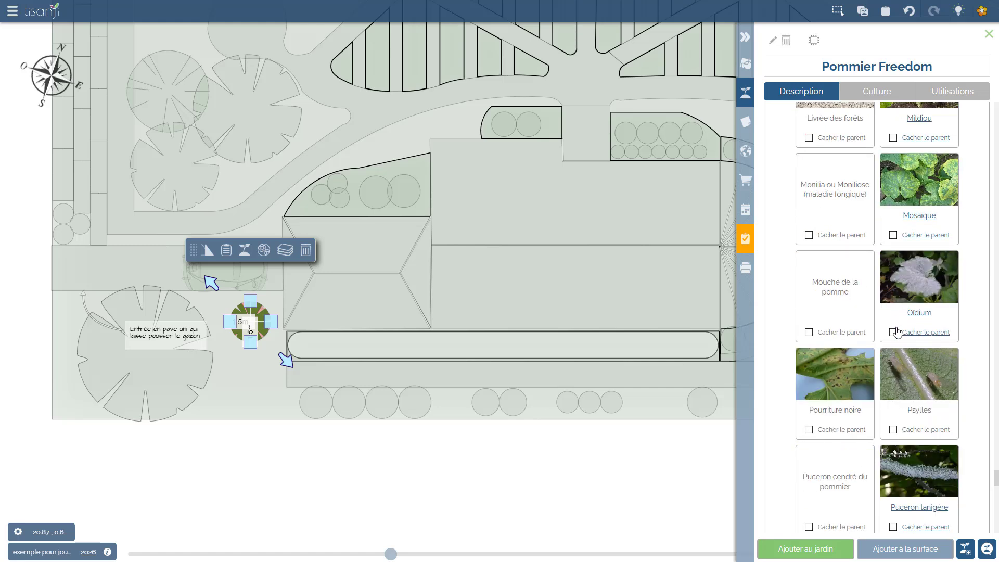
{"action": "scroll", "coordinate": [896, 307], "scroll_direction": "up", "scroll_amount": 1}
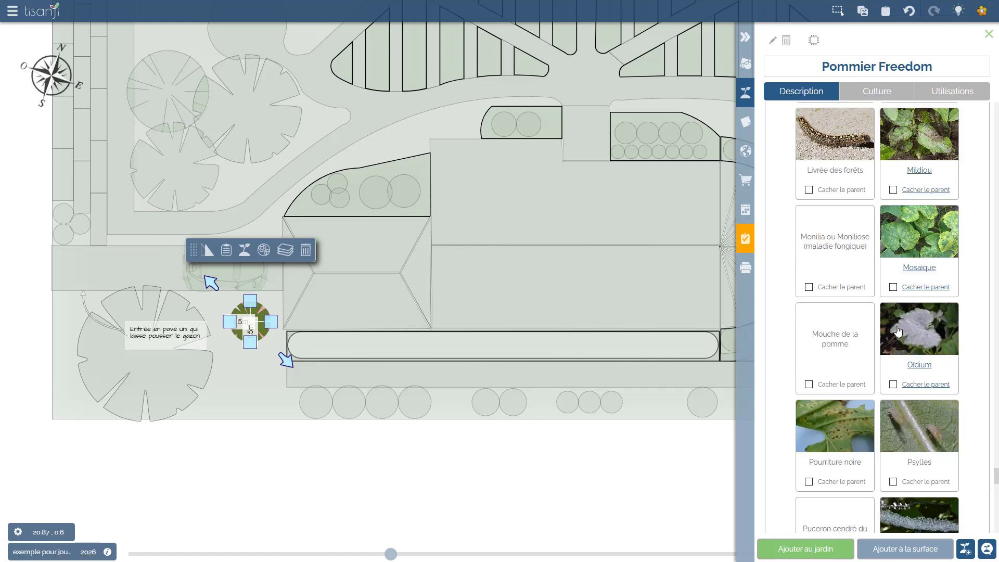
{"action": "left_click", "coordinate": [893, 190]}
{"action": "scroll", "coordinate": [894, 319], "scroll_direction": "down", "scroll_amount": 3}
{"action": "scroll", "coordinate": [894, 319], "scroll_direction": "down", "scroll_amount": 3}
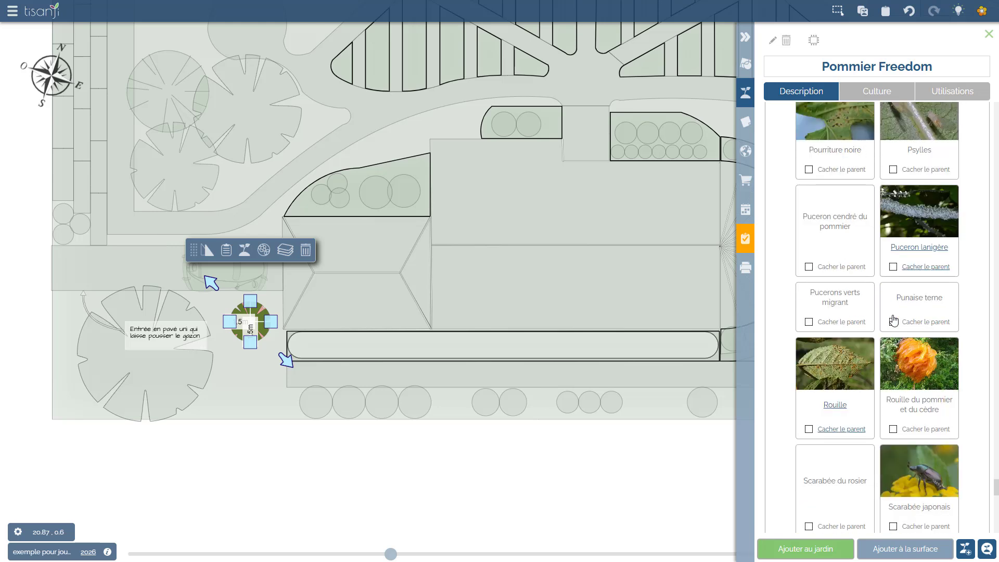
{"action": "left_click", "coordinate": [893, 428]}
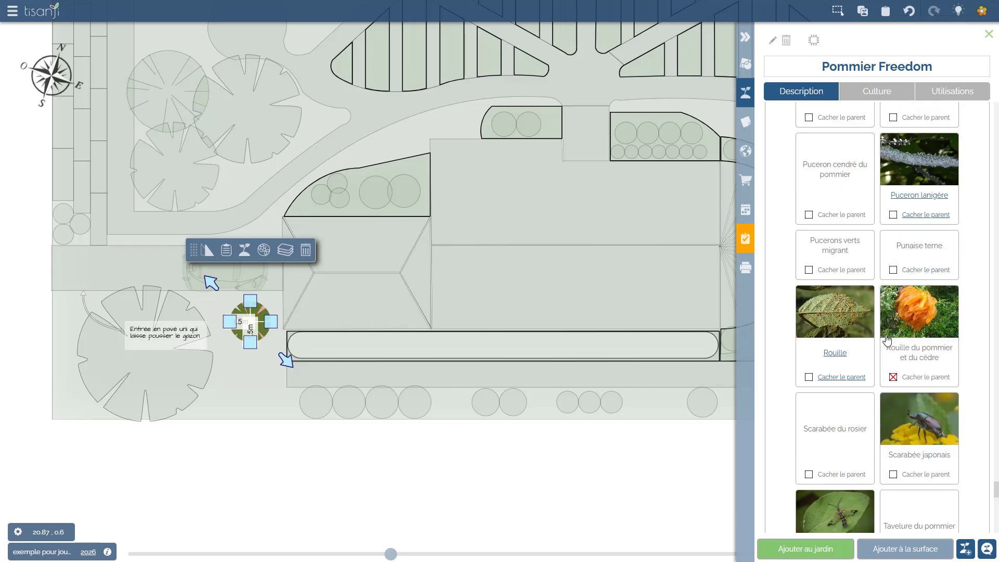
{"action": "scroll", "coordinate": [891, 418], "scroll_direction": "down", "scroll_amount": 5}
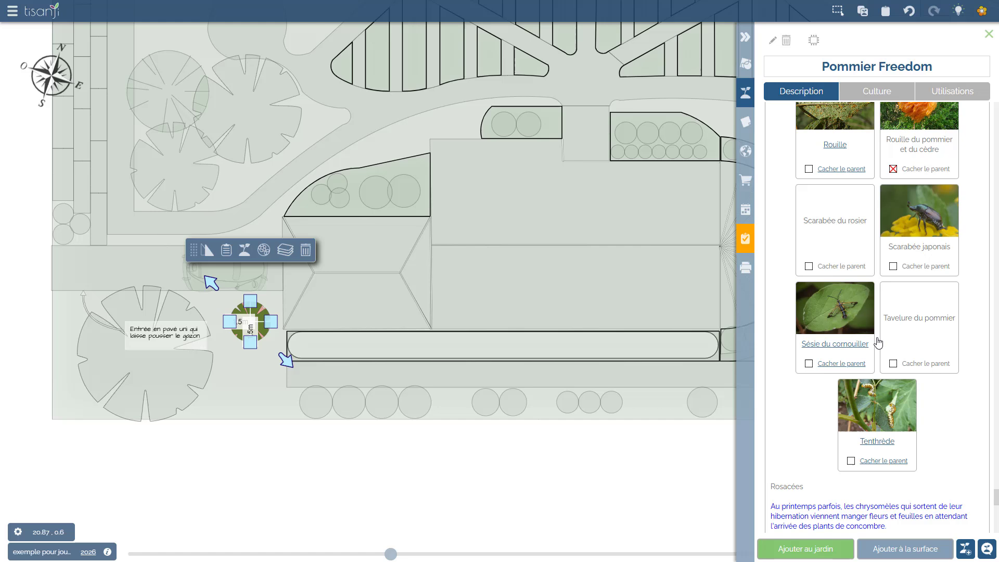
{"action": "left_click", "coordinate": [893, 363]}
- Add Tavelure du pommier and Feu bactérien to the sheet's Anti-nuisibles et résistances section
{"action": "scroll", "coordinate": [893, 286], "scroll_direction": "down", "scroll_amount": 8}
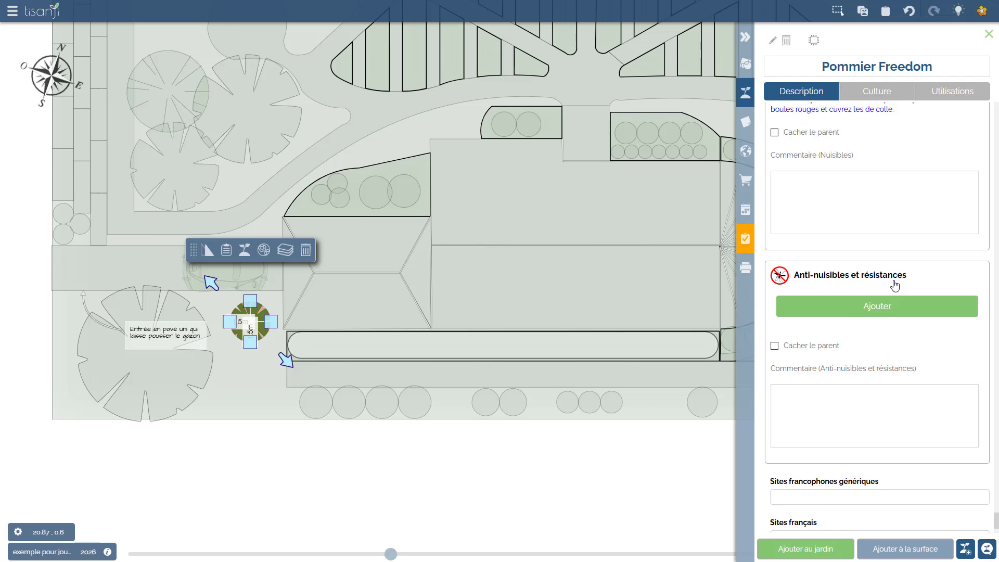
{"action": "left_click", "coordinate": [883, 309]}
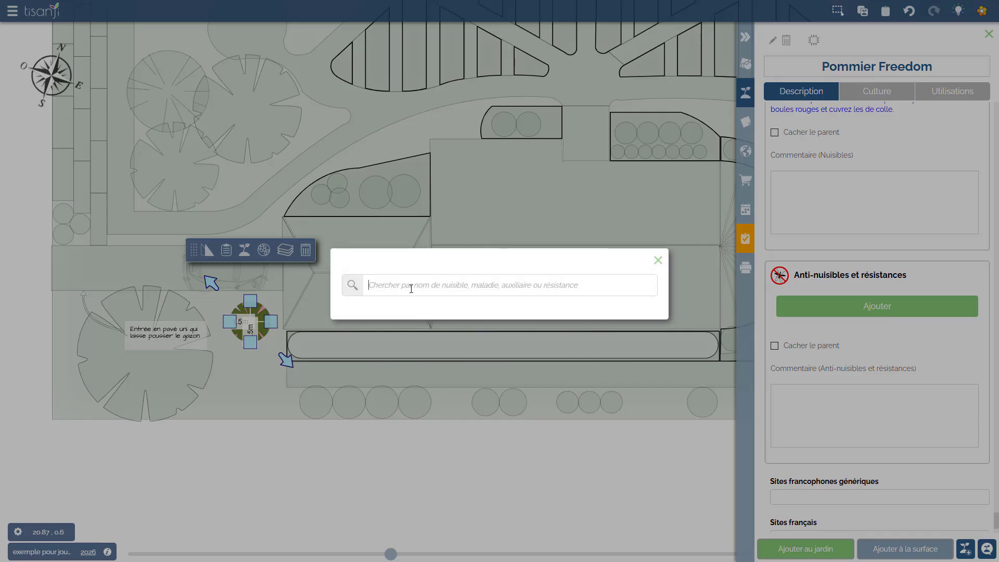
{"action": "left_click", "coordinate": [408, 288]}
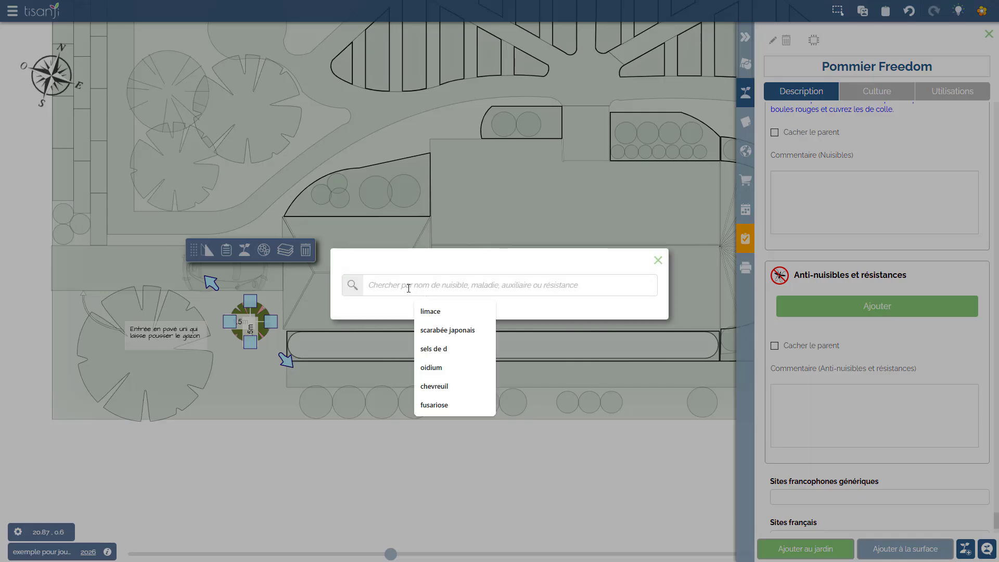
{"action": "type", "text": "tavelure"}
{"action": "left_click", "coordinate": [559, 328]}
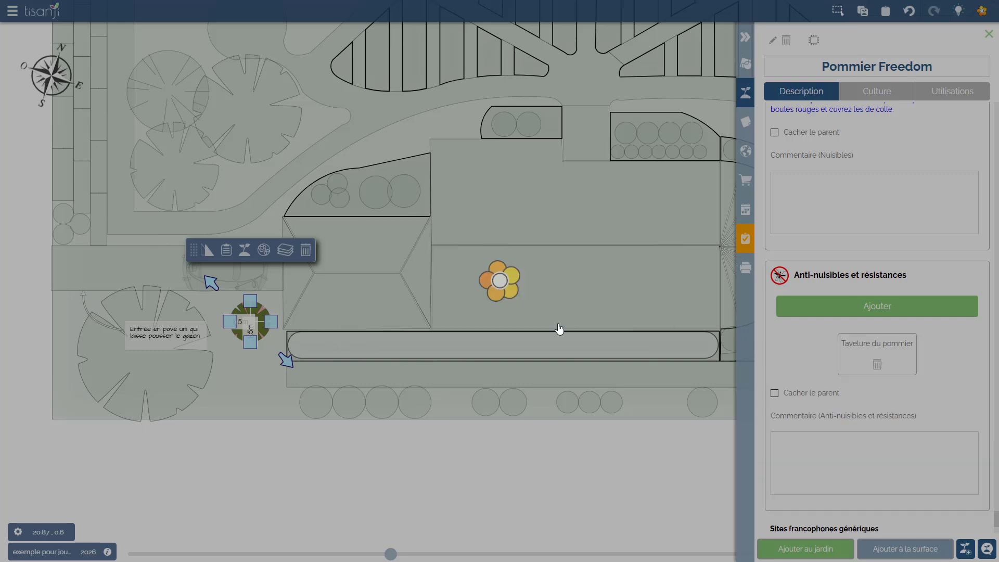
{"action": "left_click", "coordinate": [877, 306]}
{"action": "type", "text": "feu bactétien"}
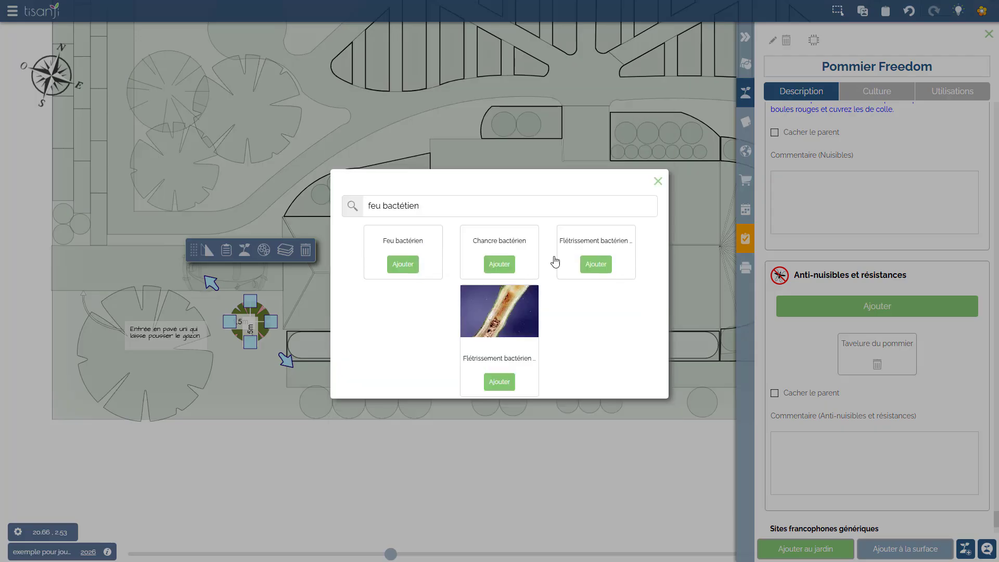
{"action": "left_click", "coordinate": [408, 267]}
- Add Mildiou and Rouille du pommier et du cèdre to the Anti-nuisibles et résistances section
{"action": "left_click", "coordinate": [849, 311]}
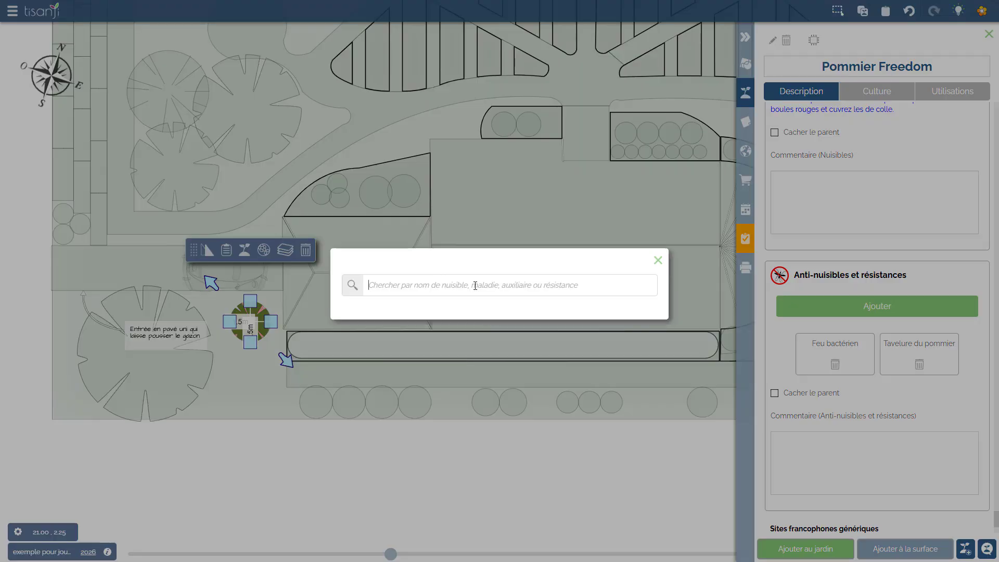
{"action": "type", "text": "mildiou"}
{"action": "left_click", "coordinate": [501, 353]}
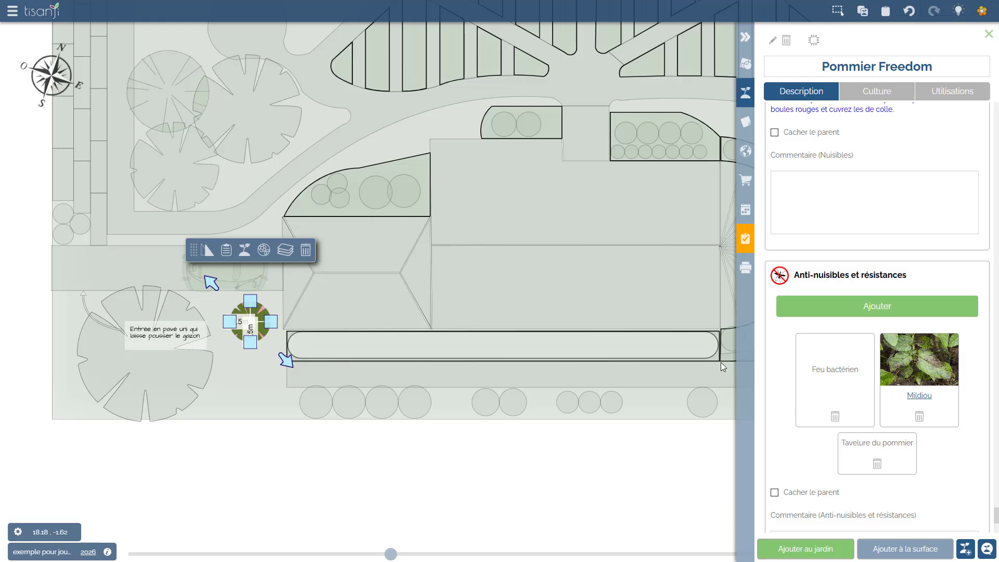
{"action": "left_click", "coordinate": [828, 306]}
{"action": "type", "text": "rouille"}
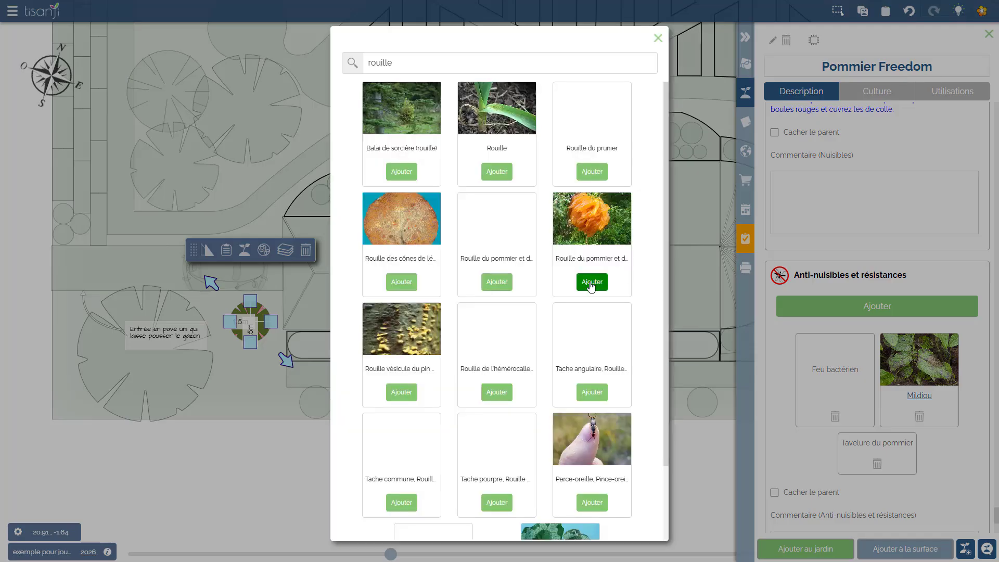
{"action": "left_click", "coordinate": [592, 283]}
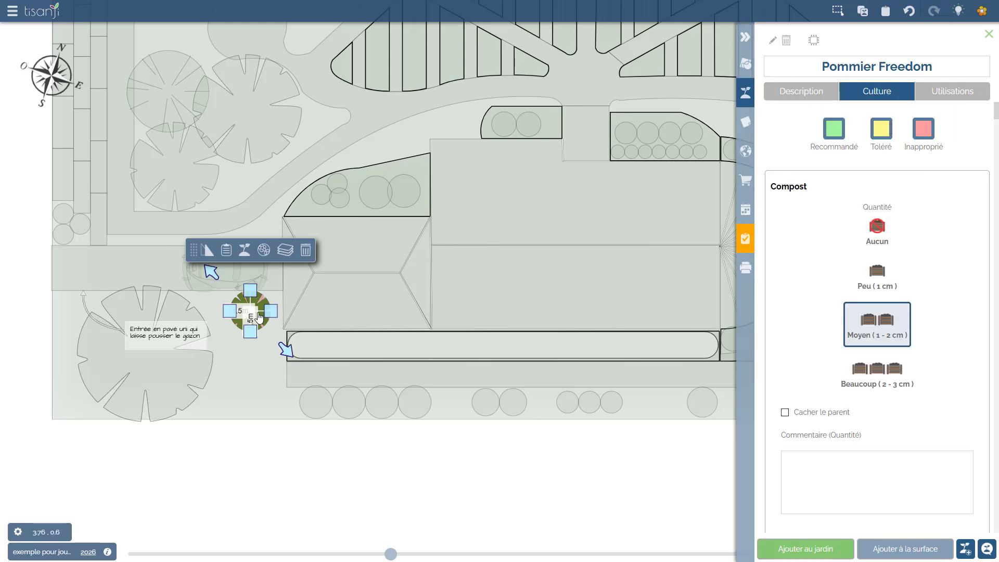
- In the Culture activity calendar, set the Floraison task to start at -2 weeks and end at 0 weeks relative to Gel du printemps
{"action": "left_click_drag", "start_coordinate": [996, 114], "coordinate": [997, 156]}
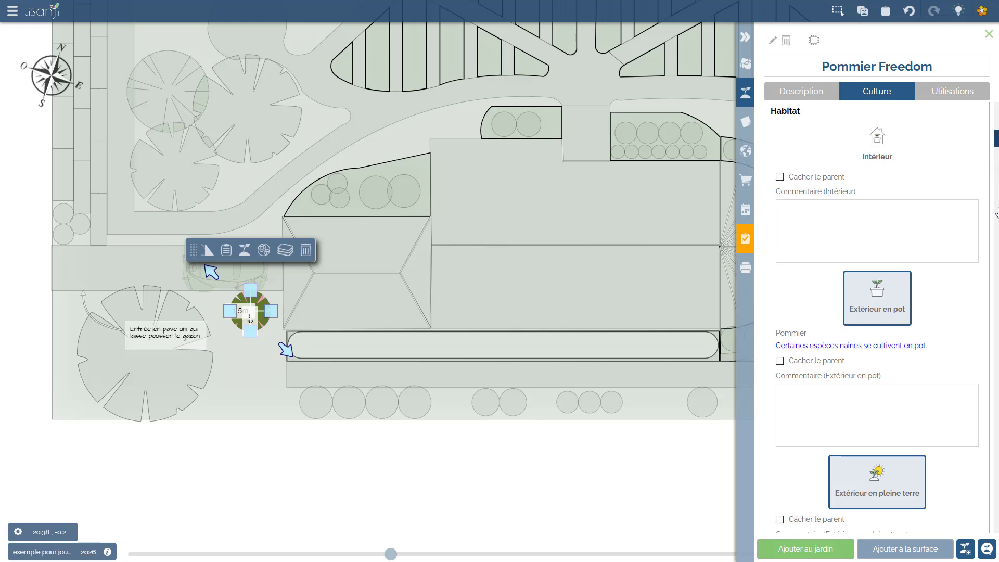
{"action": "left_click_drag", "start_coordinate": [994, 413], "coordinate": [995, 508]}
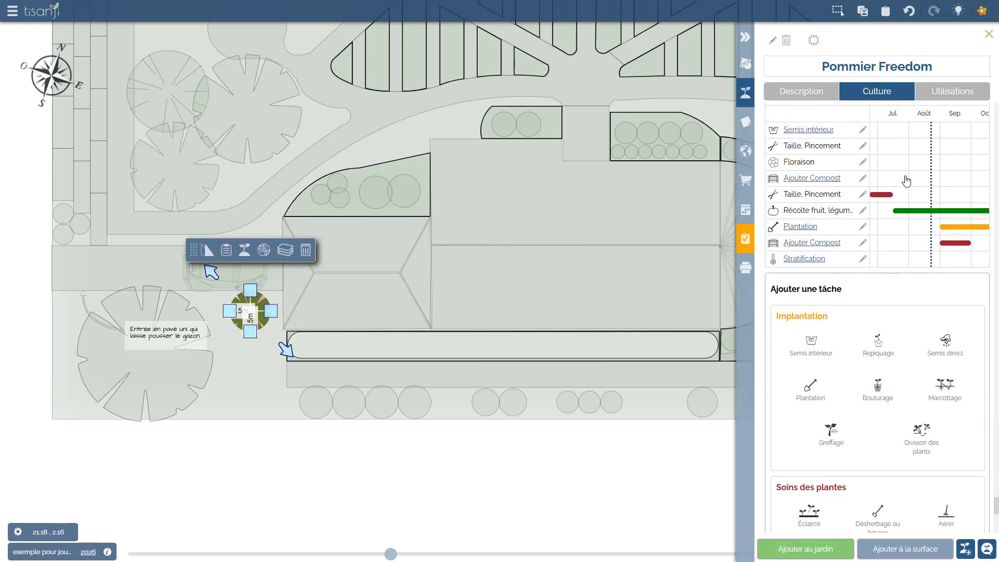
{"action": "scroll", "coordinate": [906, 180], "scroll_direction": "up", "scroll_amount": 4}
{"action": "left_click", "coordinate": [922, 306]}
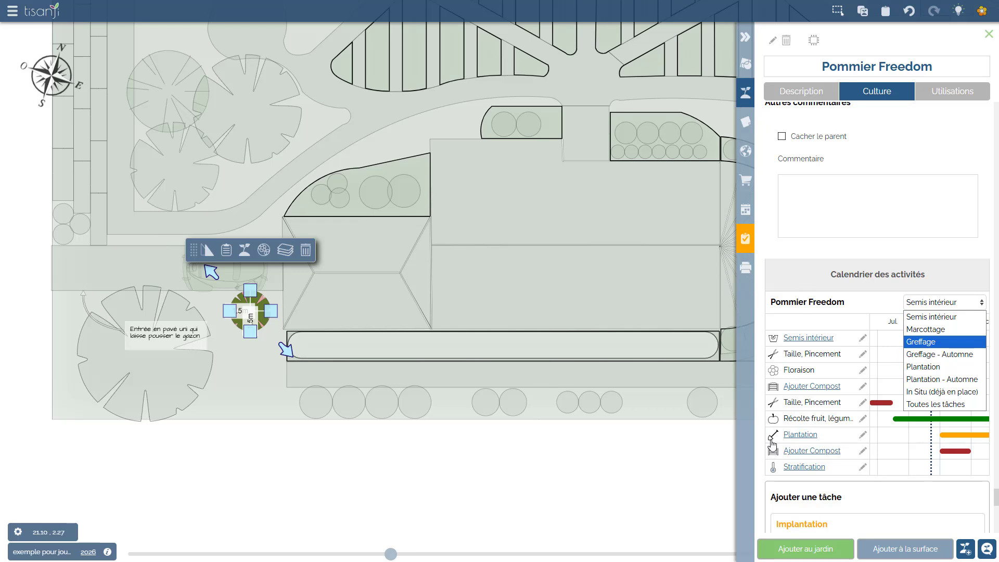
{"action": "left_click", "coordinate": [821, 373]}
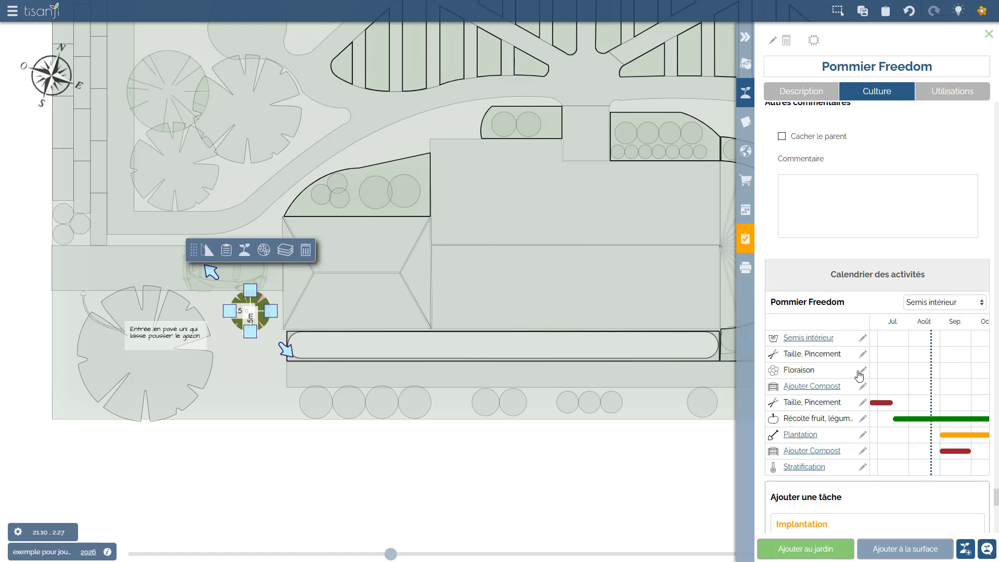
{"action": "left_click", "coordinate": [862, 371]}
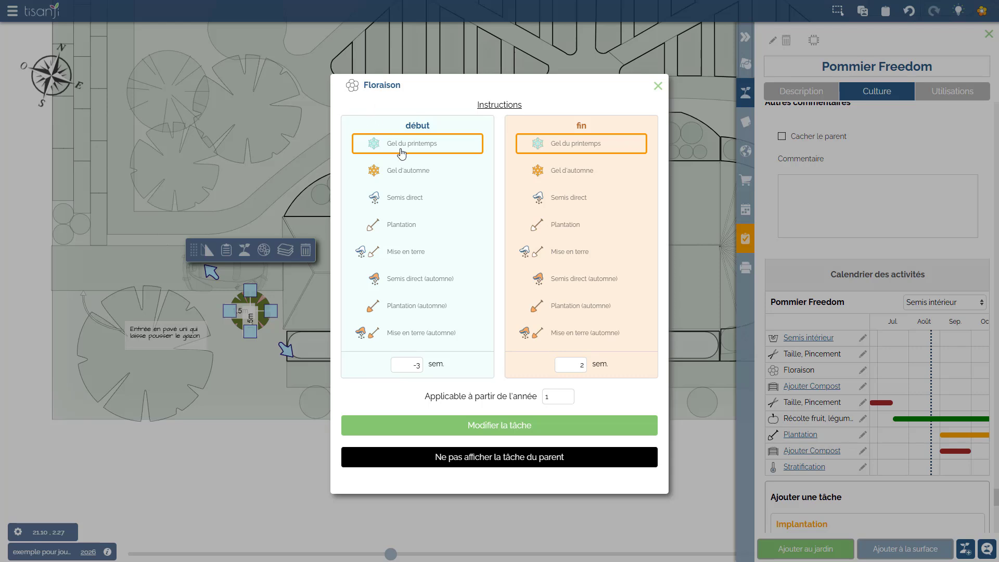
{"action": "double_click", "coordinate": [418, 365]}
{"action": "type", "text": "2"}
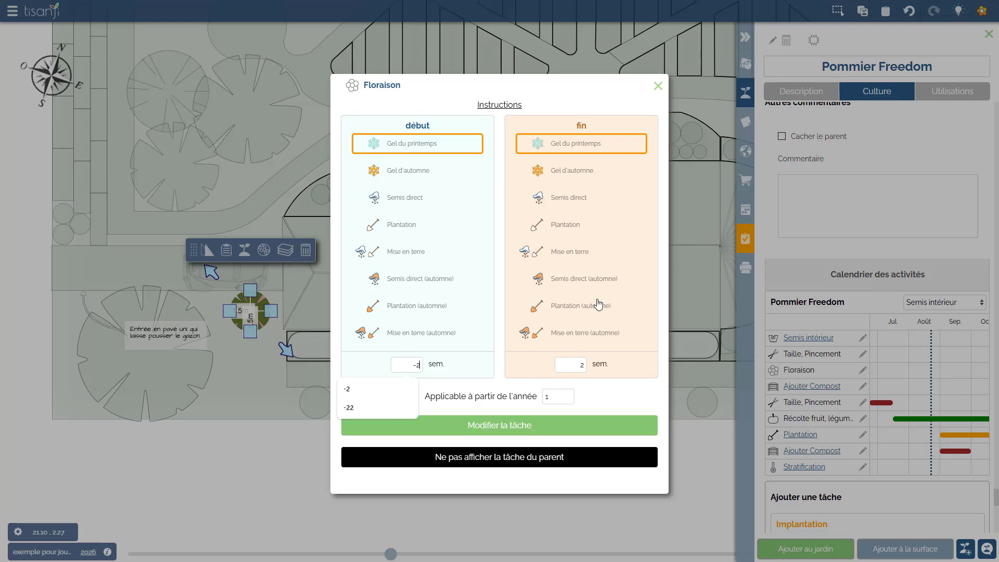
{"action": "left_click", "coordinate": [584, 364]}
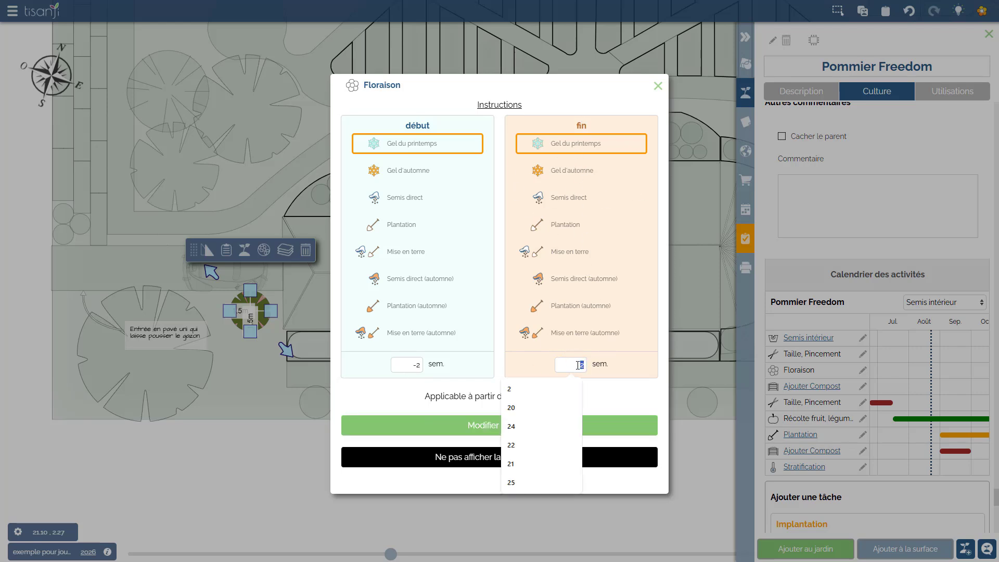
{"action": "key", "text": "BackSpace"}
{"action": "type", "text": "0"}
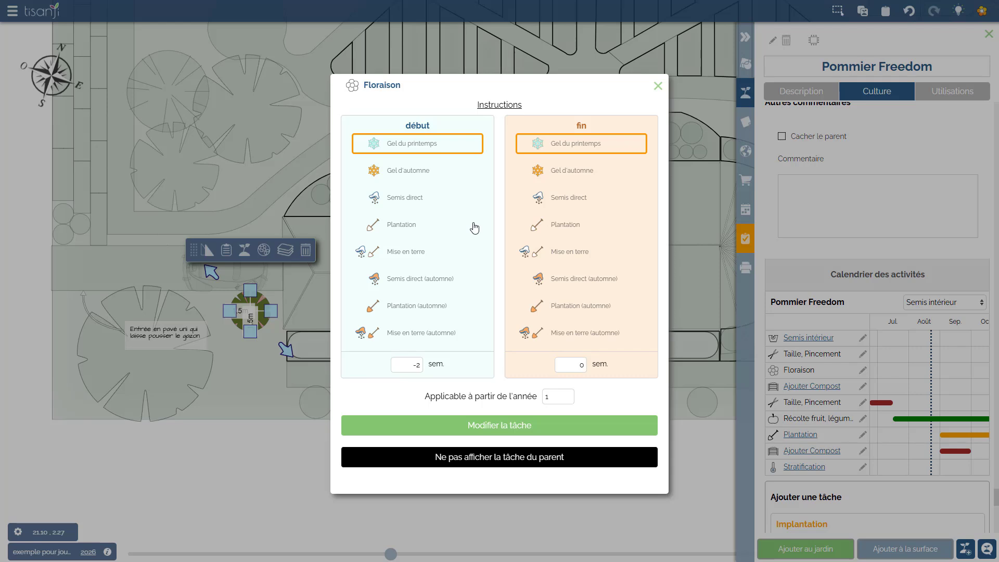
{"action": "left_click", "coordinate": [483, 425]}
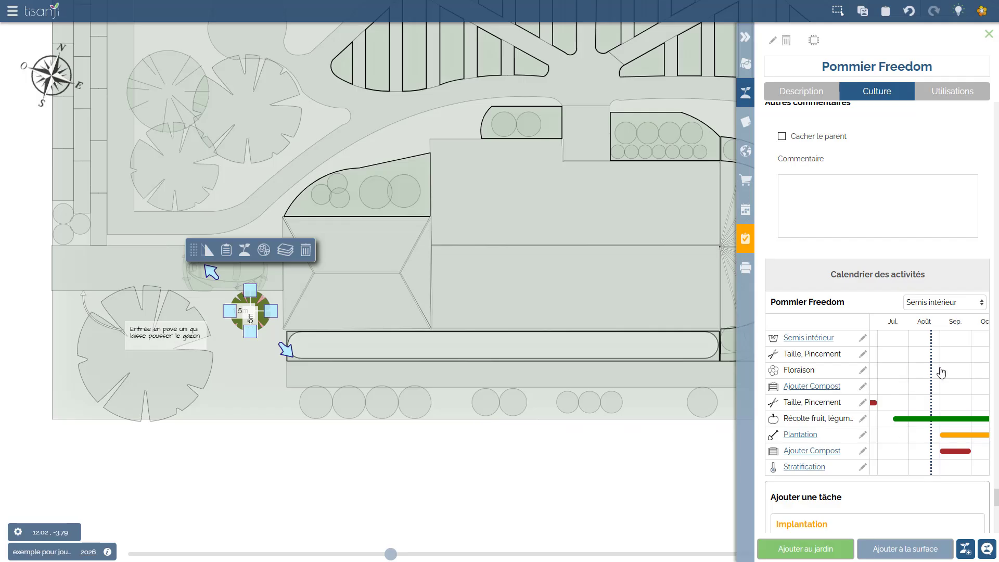
- Examine the spring months of the Pommier Freedom activity calendar and the types of tasks that can be added
{"action": "left_click_drag", "start_coordinate": [903, 373], "coordinate": [952, 370]}
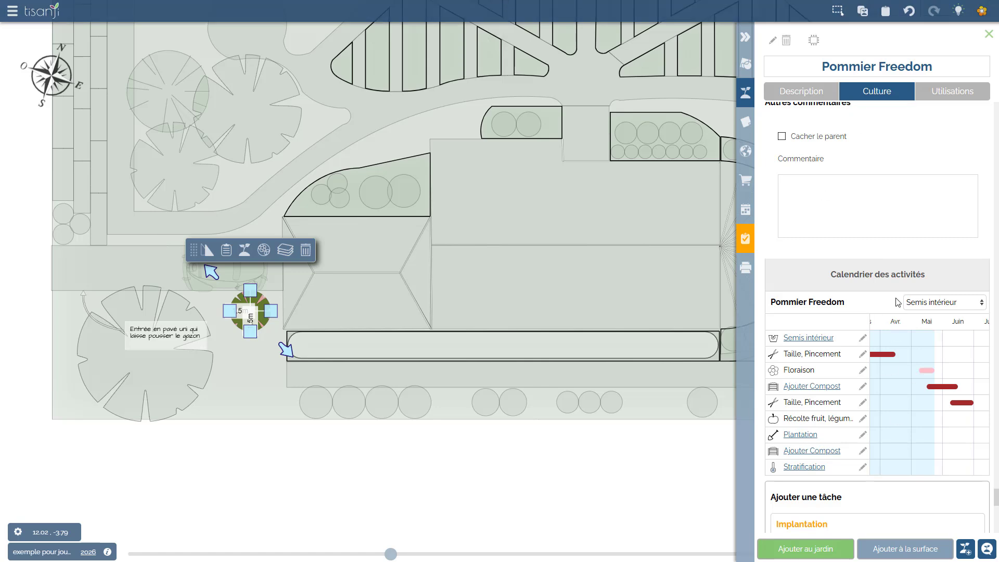
{"action": "scroll", "coordinate": [878, 401], "scroll_direction": "down", "scroll_amount": 8}
{"action": "scroll", "coordinate": [869, 395], "scroll_direction": "up", "scroll_amount": 4}
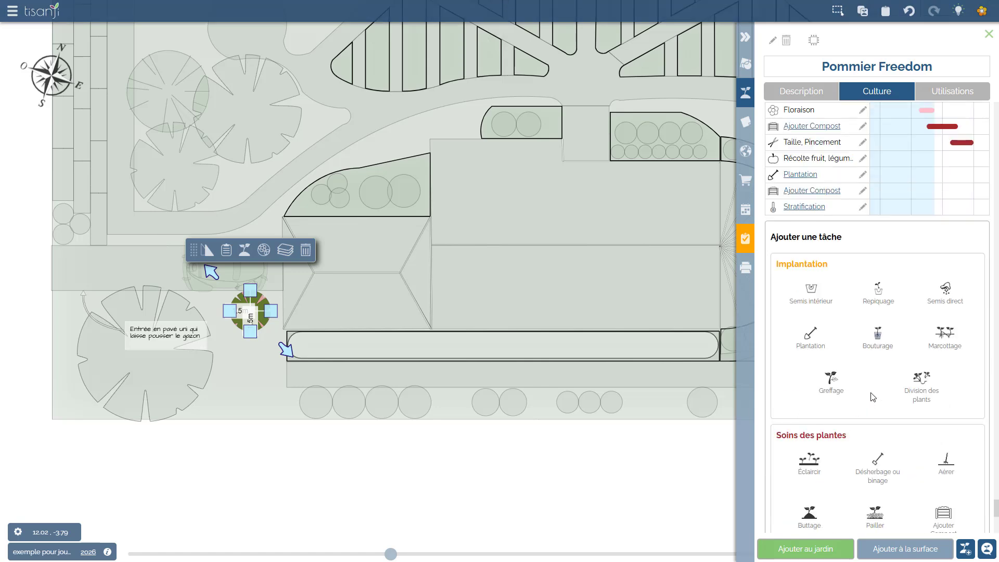
{"action": "scroll", "coordinate": [867, 381], "scroll_direction": "up", "scroll_amount": 5}
{"action": "scroll", "coordinate": [854, 376], "scroll_direction": "down", "scroll_amount": 5}
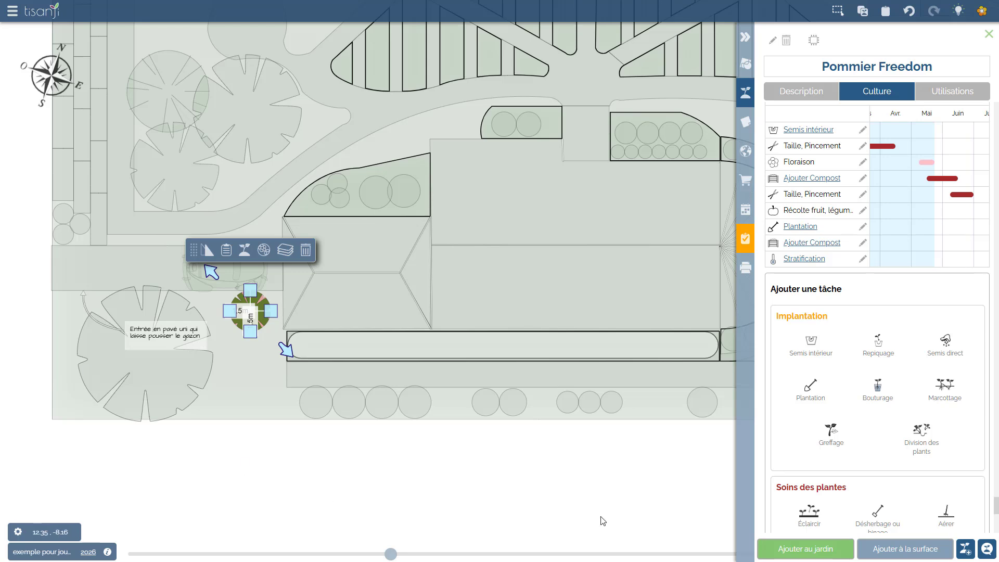
- Add Pommier Freedom to the selected rootstock surface with the Greffage strategy, and review the surface's details and calendar
{"action": "left_click", "coordinate": [904, 550]}
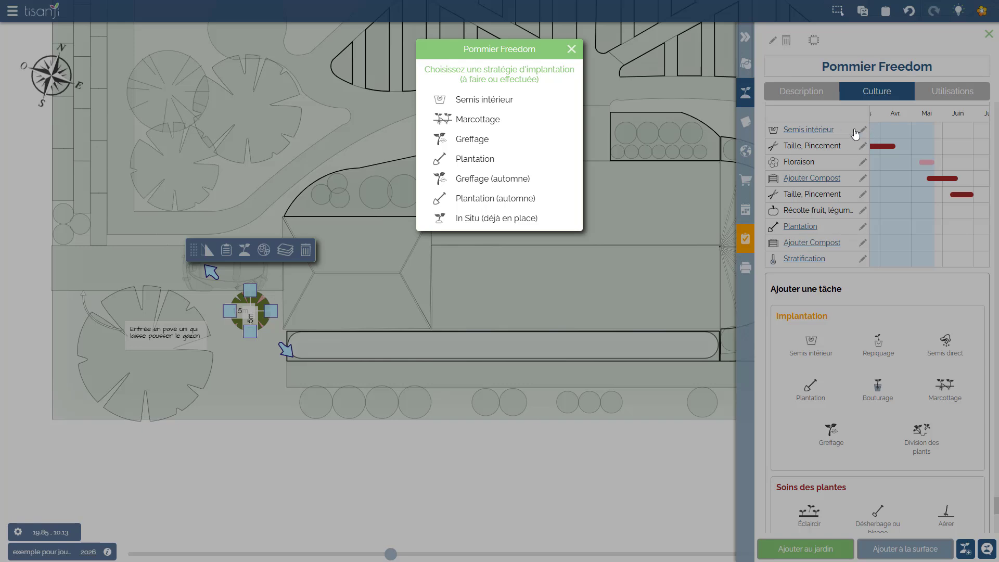
{"action": "left_click", "coordinate": [466, 142]}
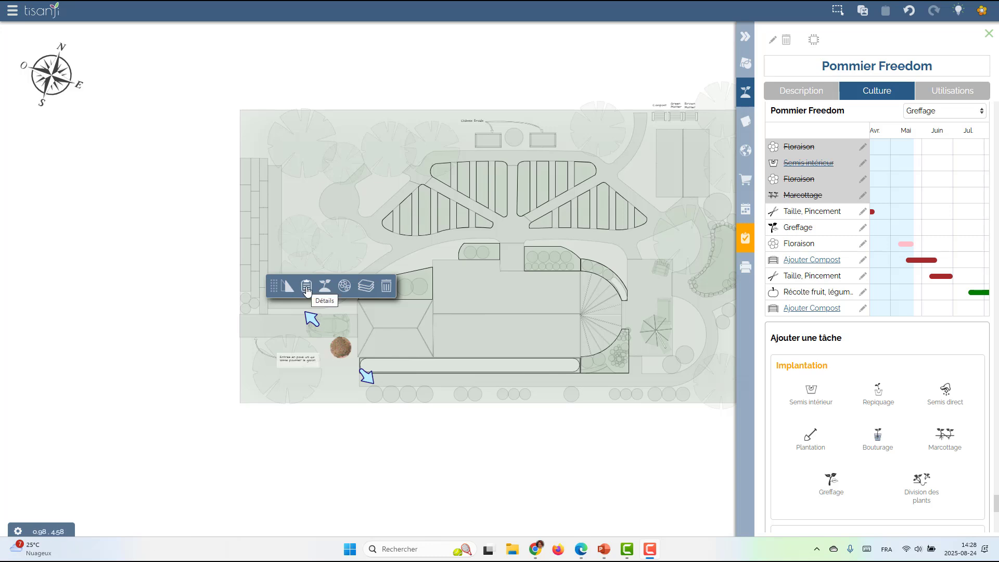
{"action": "left_click", "coordinate": [307, 288]}
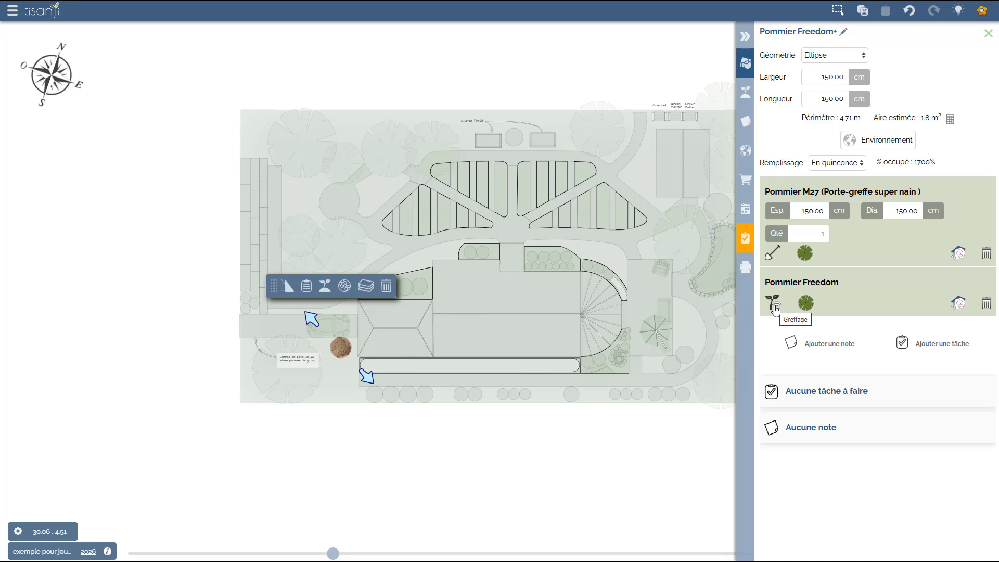
{"action": "left_click", "coordinate": [743, 212]}
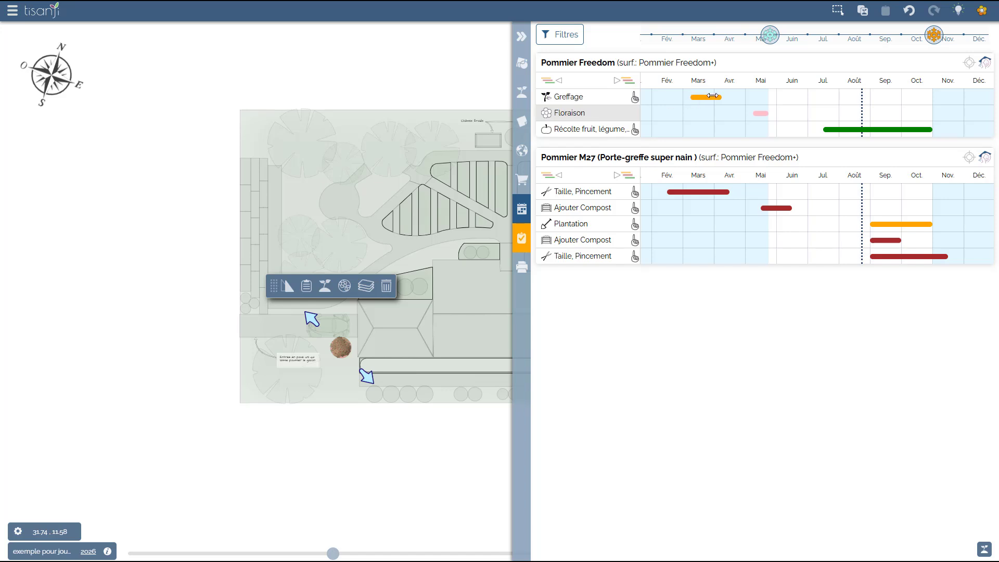
{"action": "left_click", "coordinate": [521, 36]}
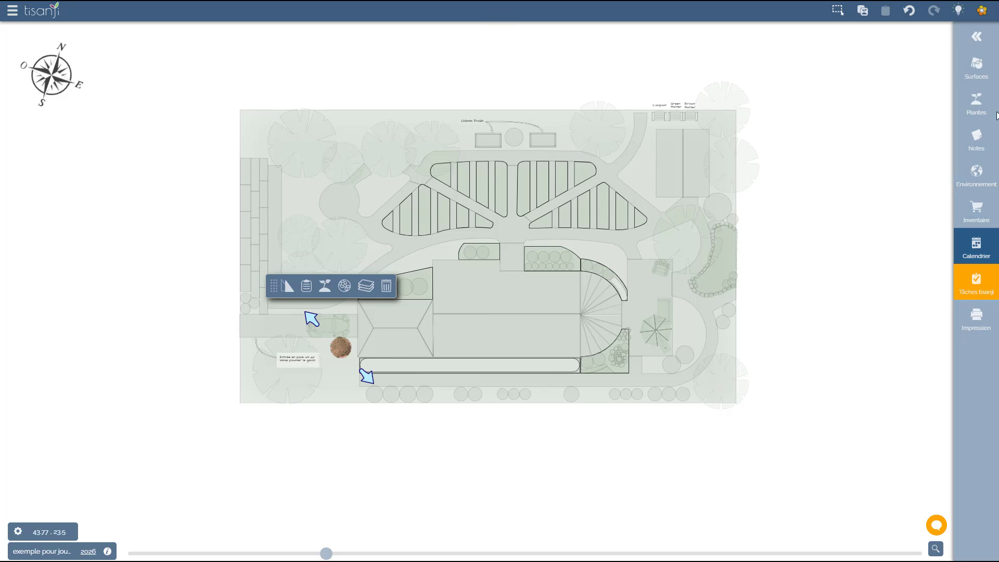
- Search the plants for "libert", add Pommier Liberty to the same surface with the Greffage strategy, and open the surface's details
{"action": "left_click", "coordinate": [975, 106]}
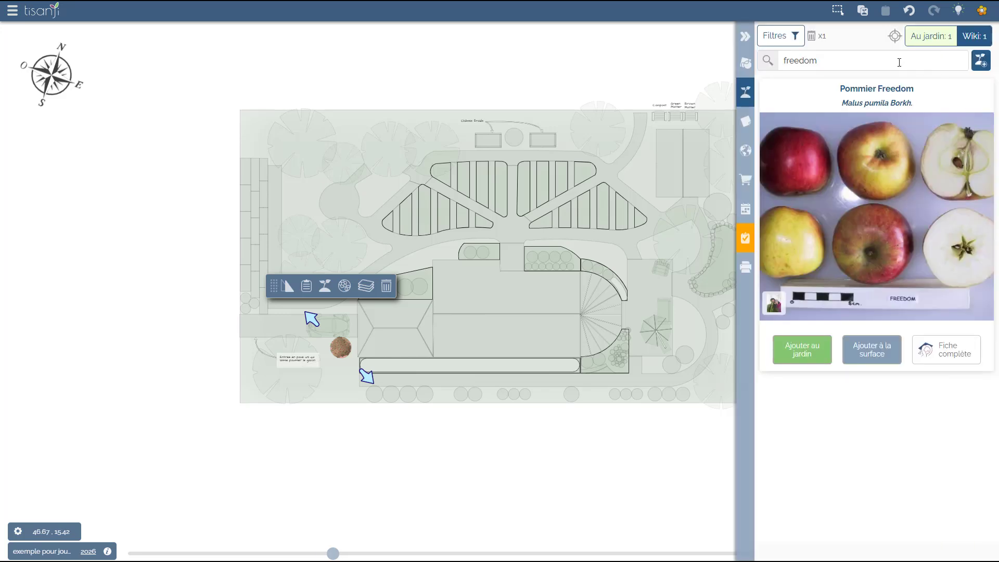
{"action": "double_click", "coordinate": [836, 57]}
{"action": "type", "text": "l"}
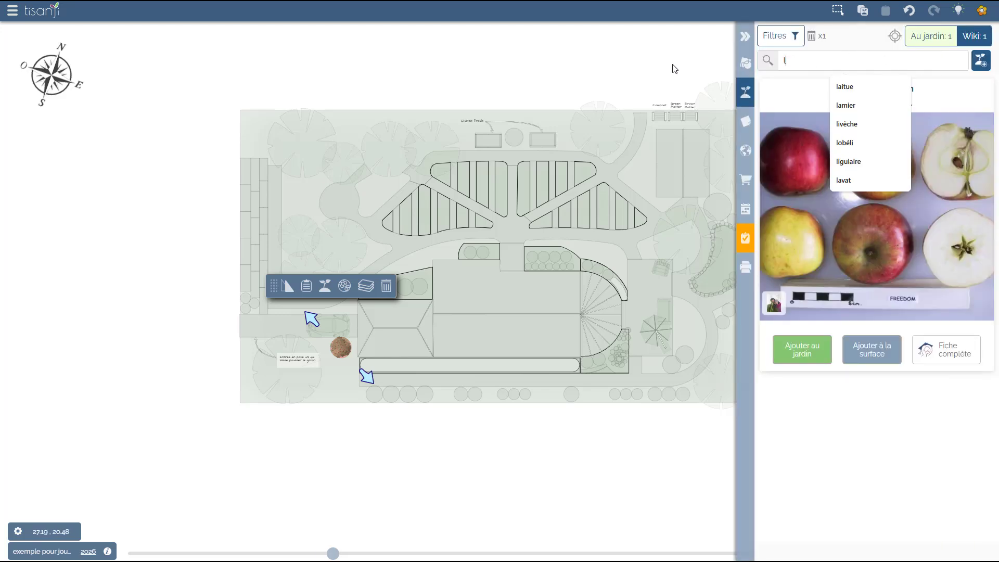
{"action": "type", "text": "ibert"}
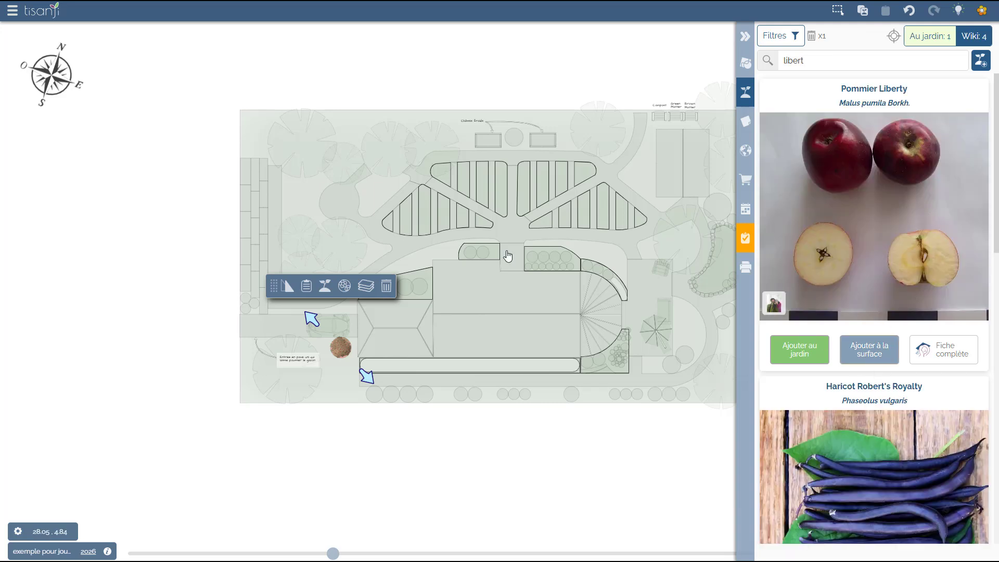
{"action": "left_click", "coordinate": [868, 355]}
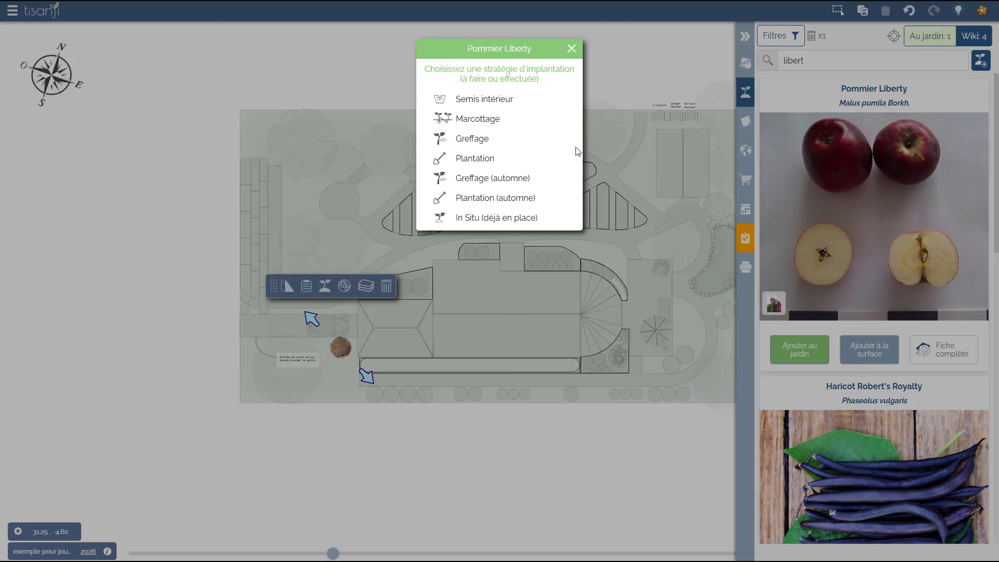
{"action": "left_click", "coordinate": [485, 140]}
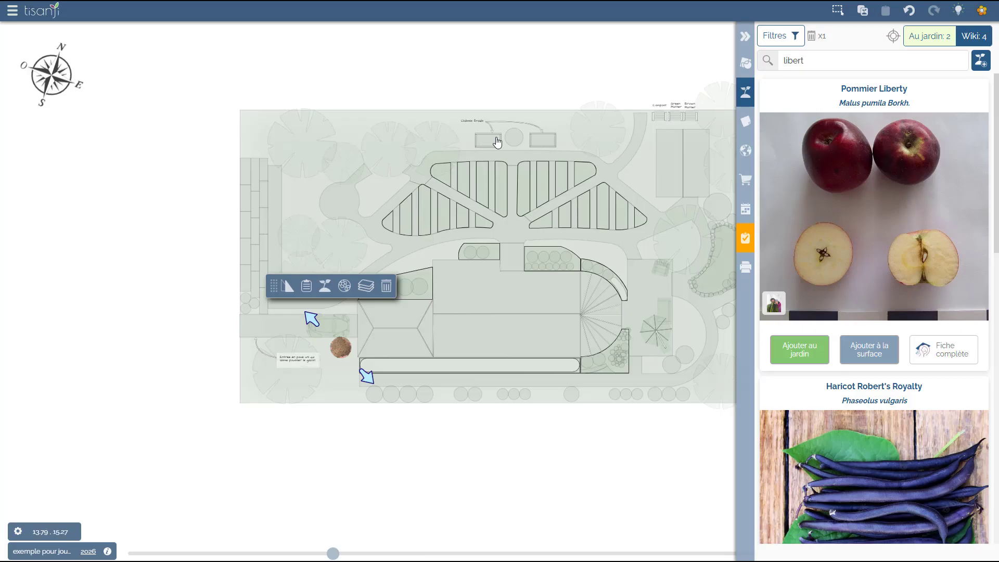
{"action": "left_click", "coordinate": [306, 286]}
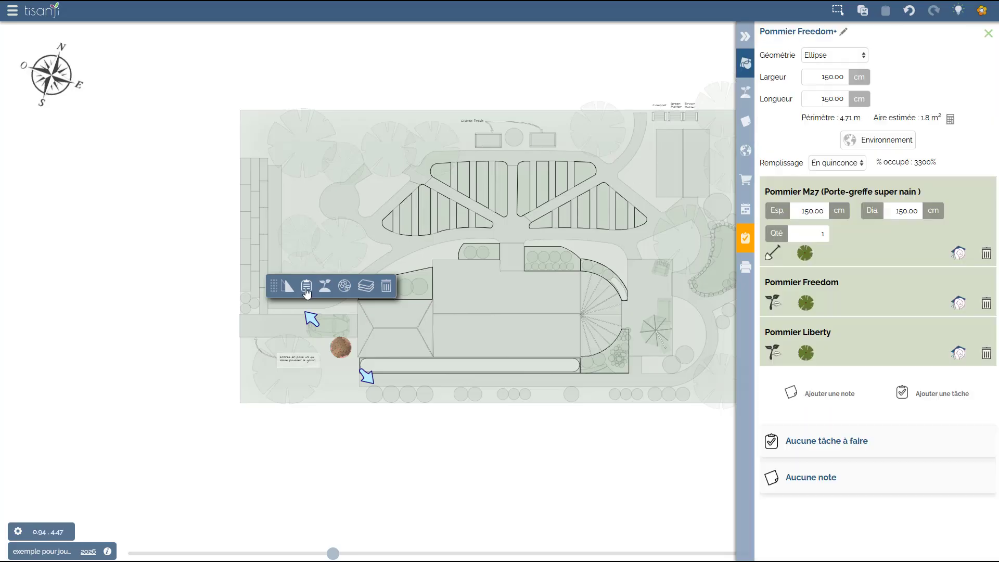